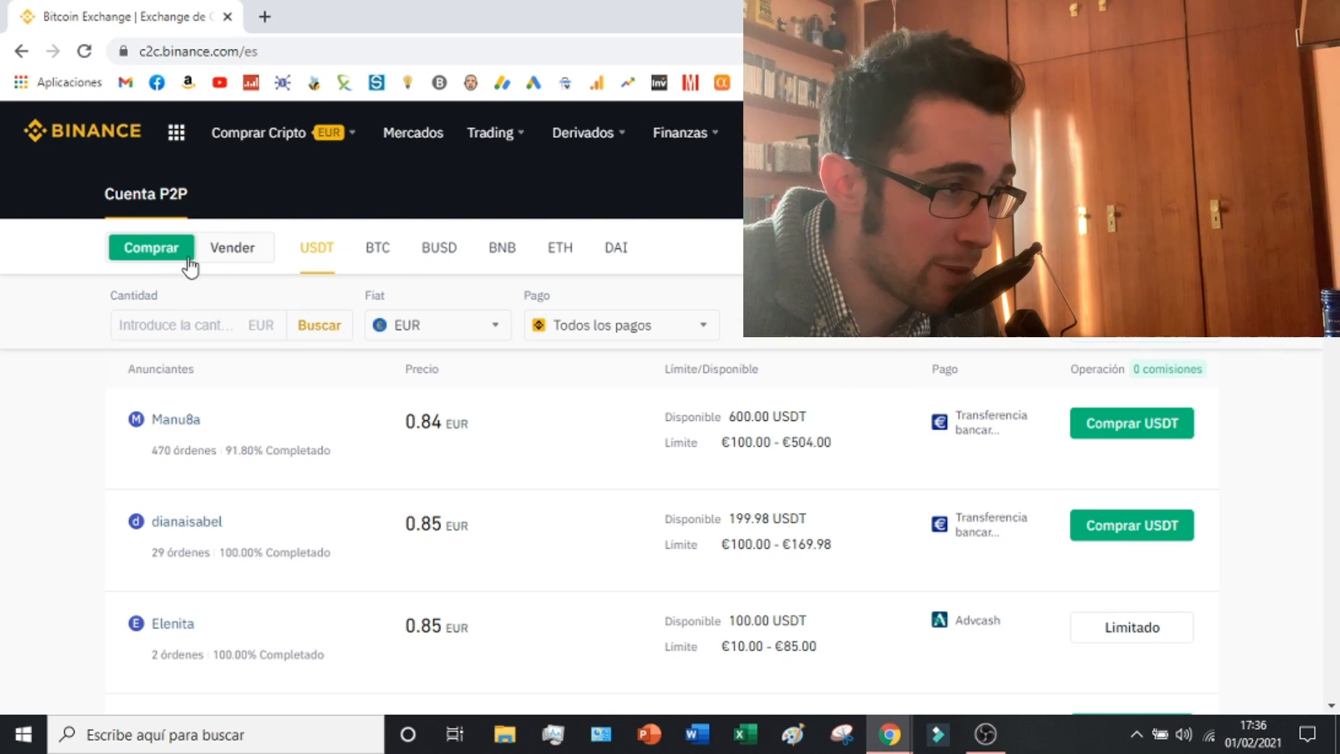
Browse the fiat currencies offered for P2P trading, keeping EUR selected.
{"action": "left_click", "coordinate": [416, 336]}
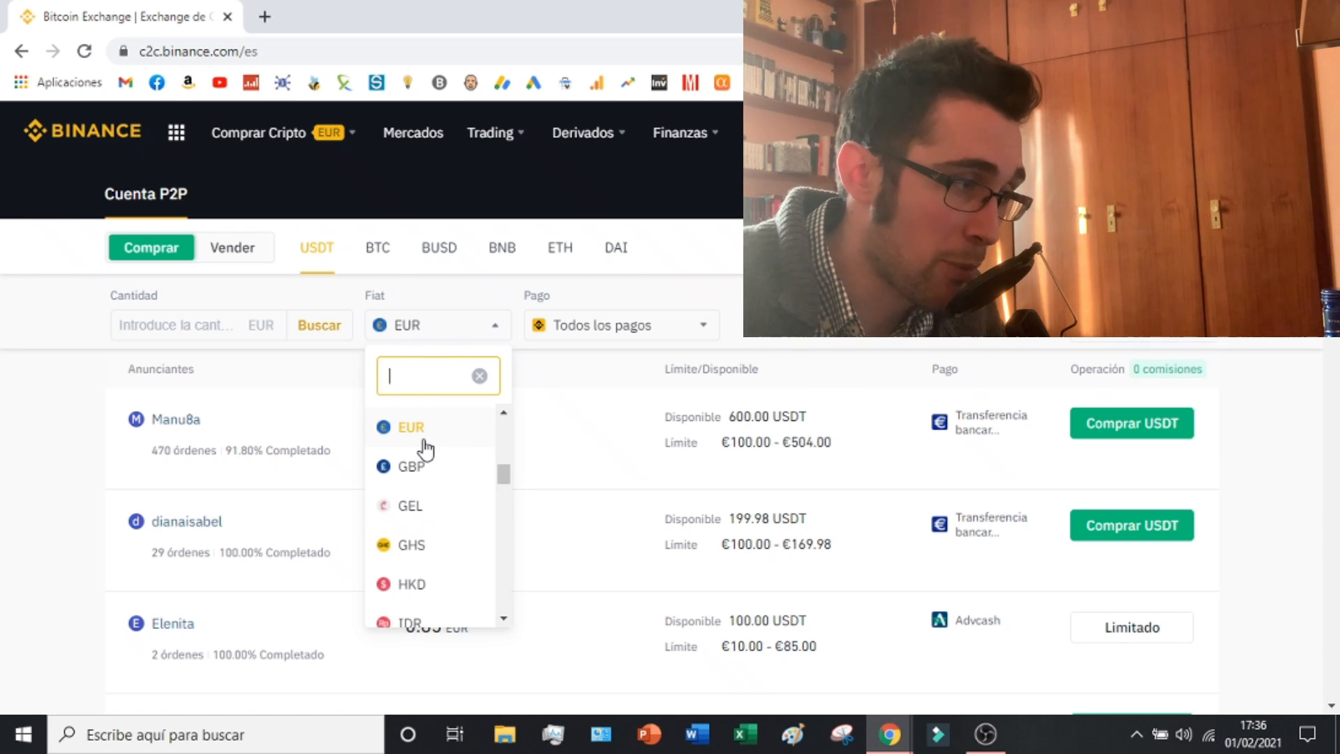
{"action": "scroll", "coordinate": [415, 461], "scroll_direction": "down", "scroll_amount": 3}
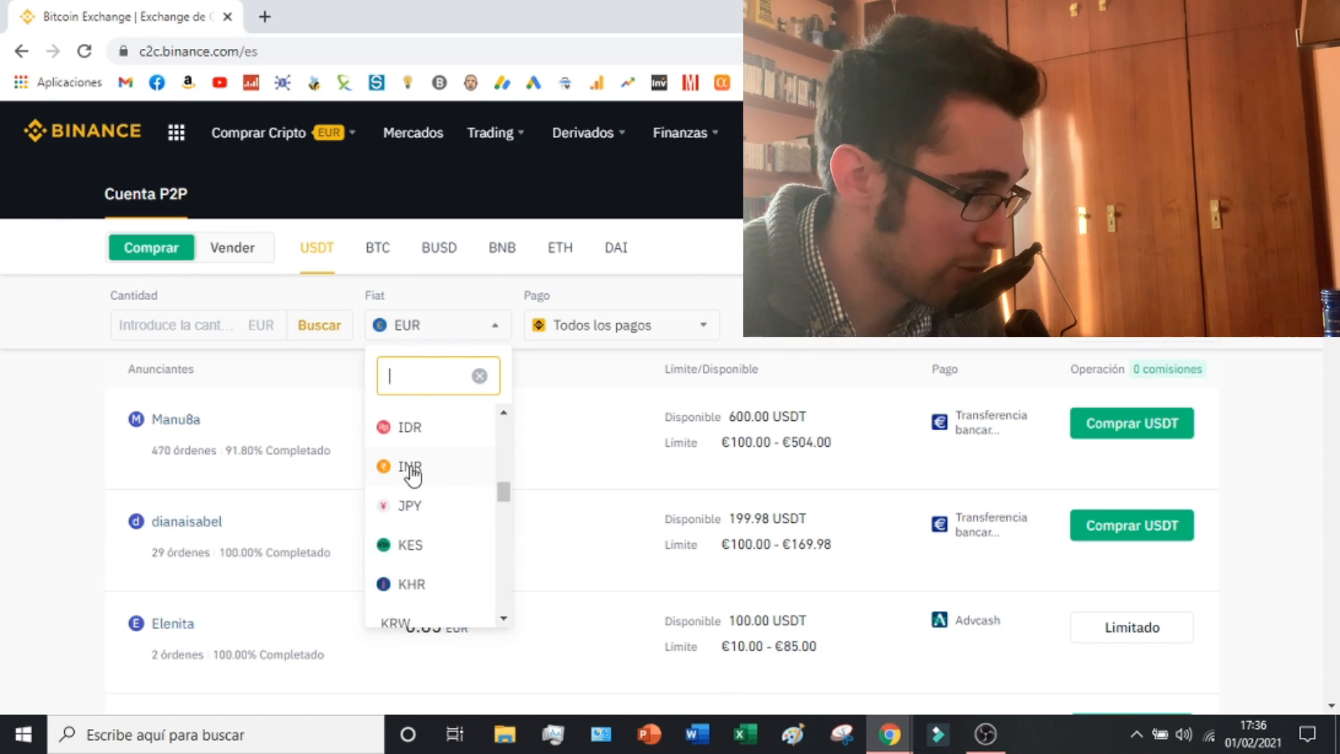
{"action": "scroll", "coordinate": [412, 471], "scroll_direction": "up", "scroll_amount": 4}
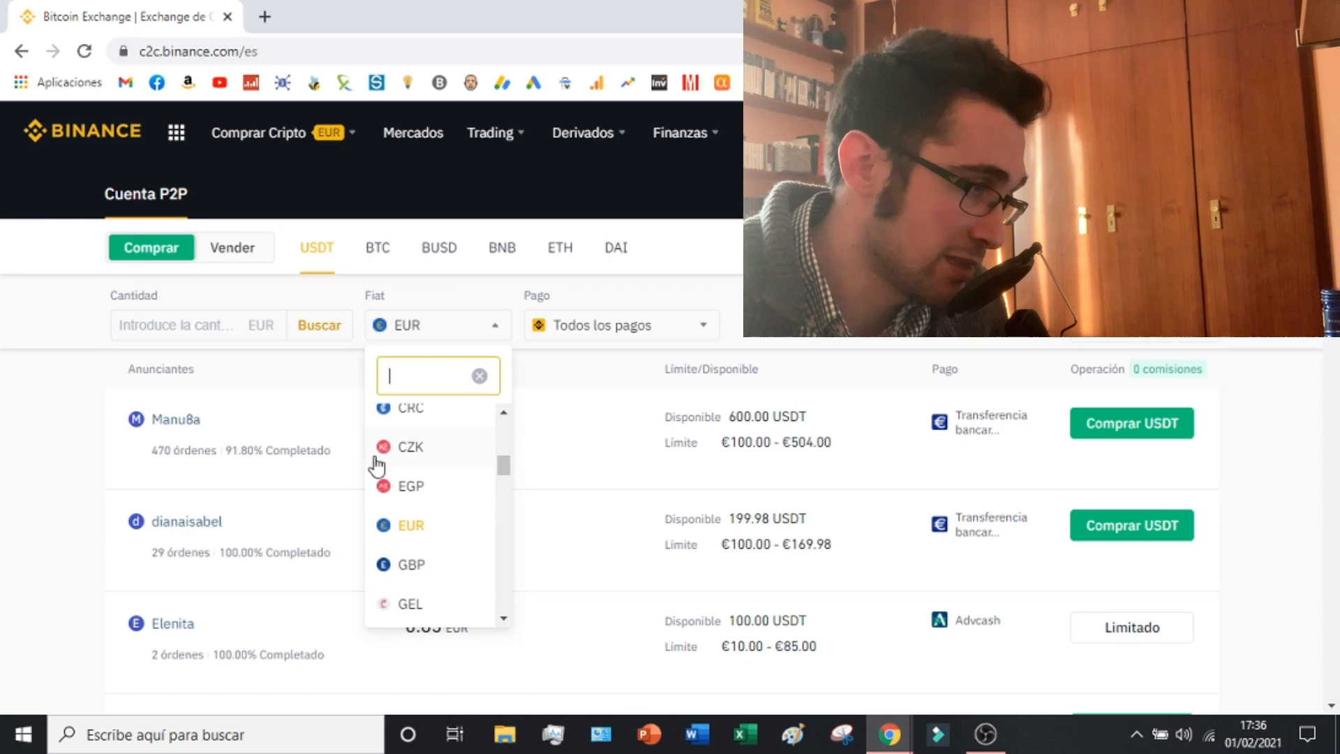
{"action": "left_click", "coordinate": [270, 379]}
{"action": "left_click", "coordinate": [205, 327]}
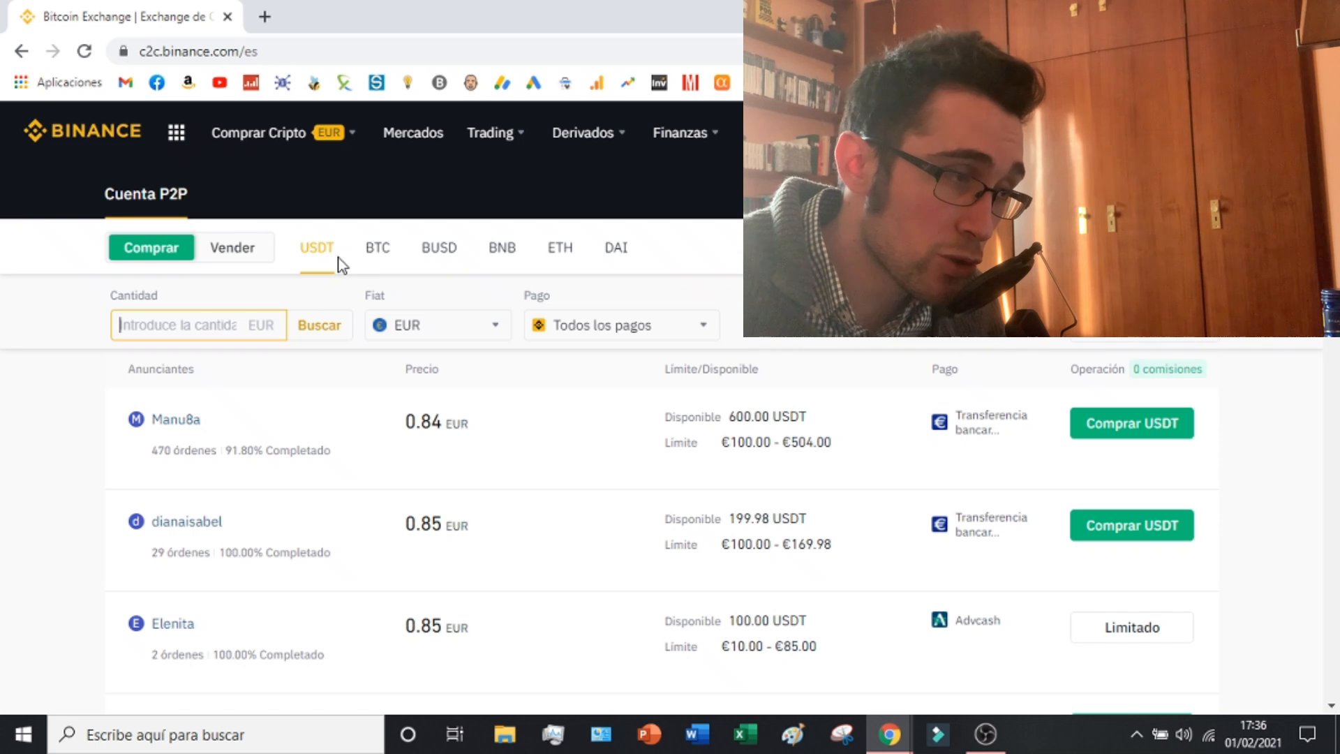
Show the P2P buy offers for BTC in EUR and look through the sellers' prices.
{"action": "left_click", "coordinate": [384, 263]}
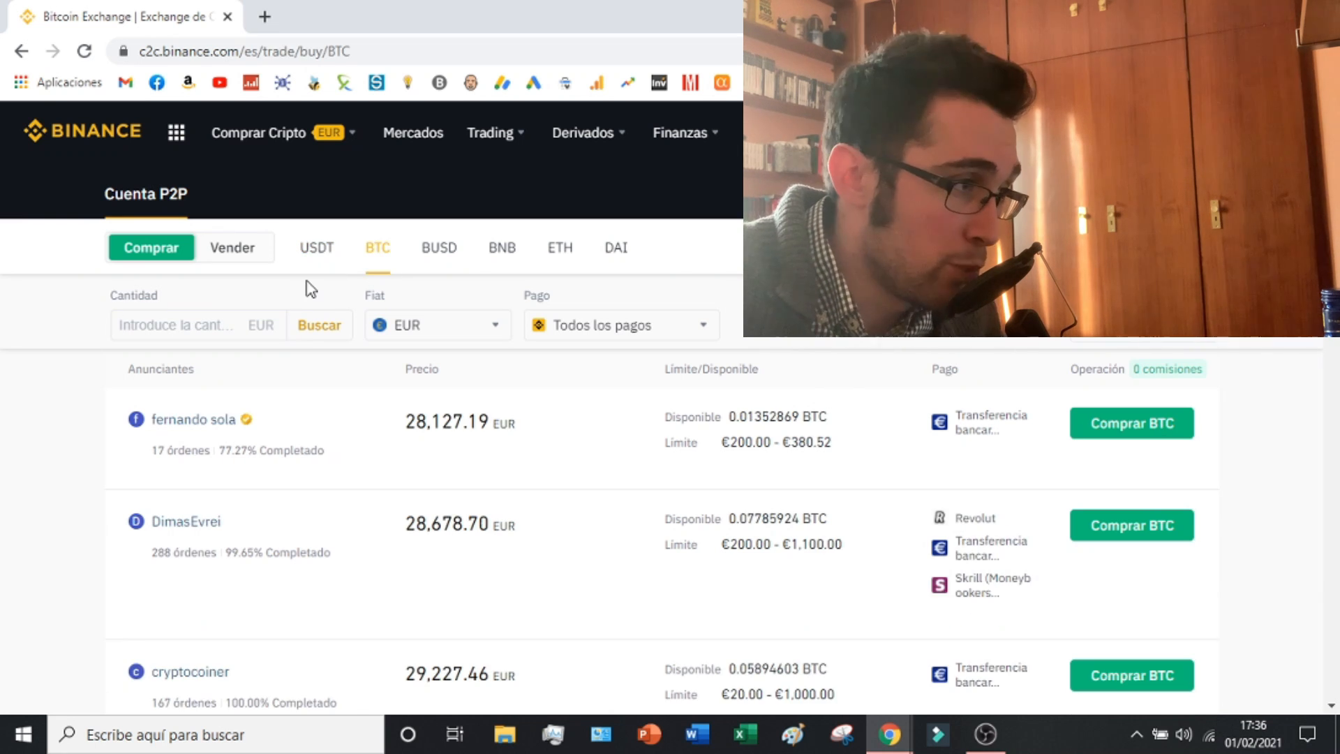
{"action": "scroll", "coordinate": [506, 417], "scroll_direction": "down", "scroll_amount": 3}
{"action": "scroll", "coordinate": [512, 416], "scroll_direction": "up", "scroll_amount": 3}
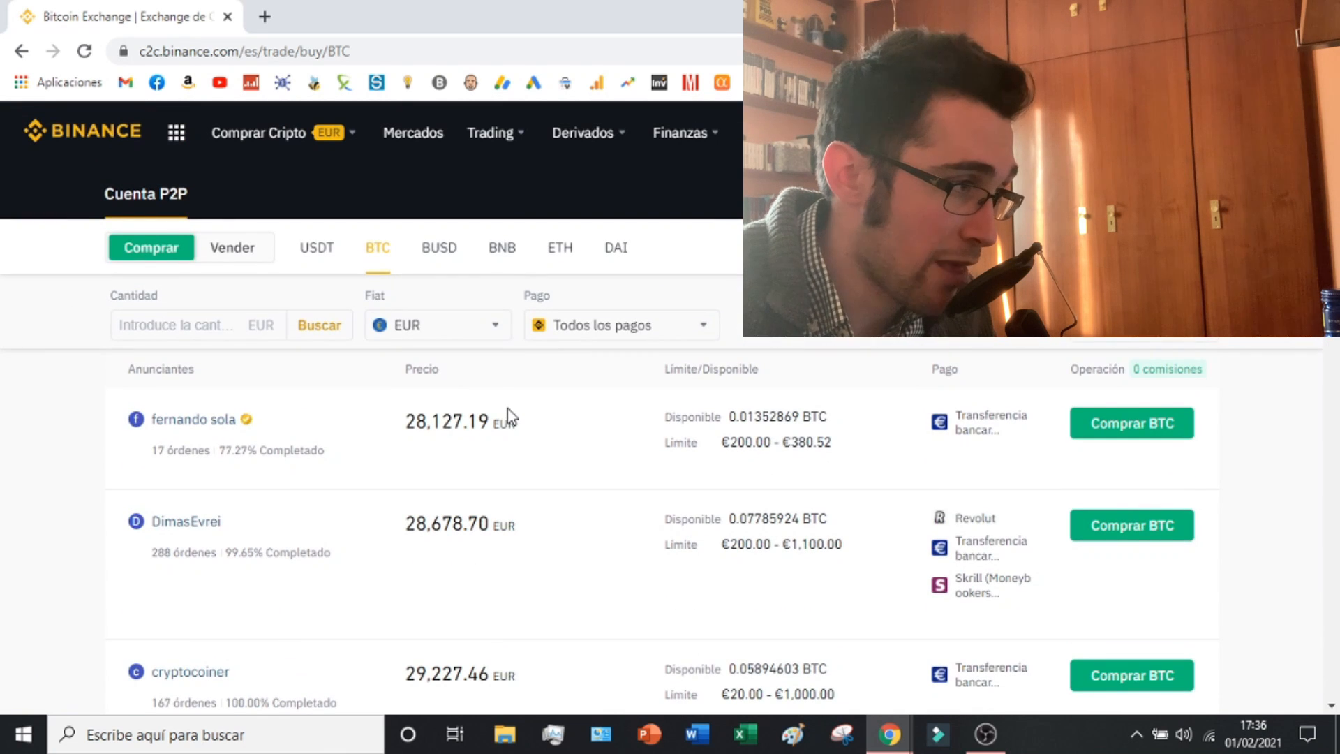
{"action": "left_click", "coordinate": [201, 330]}
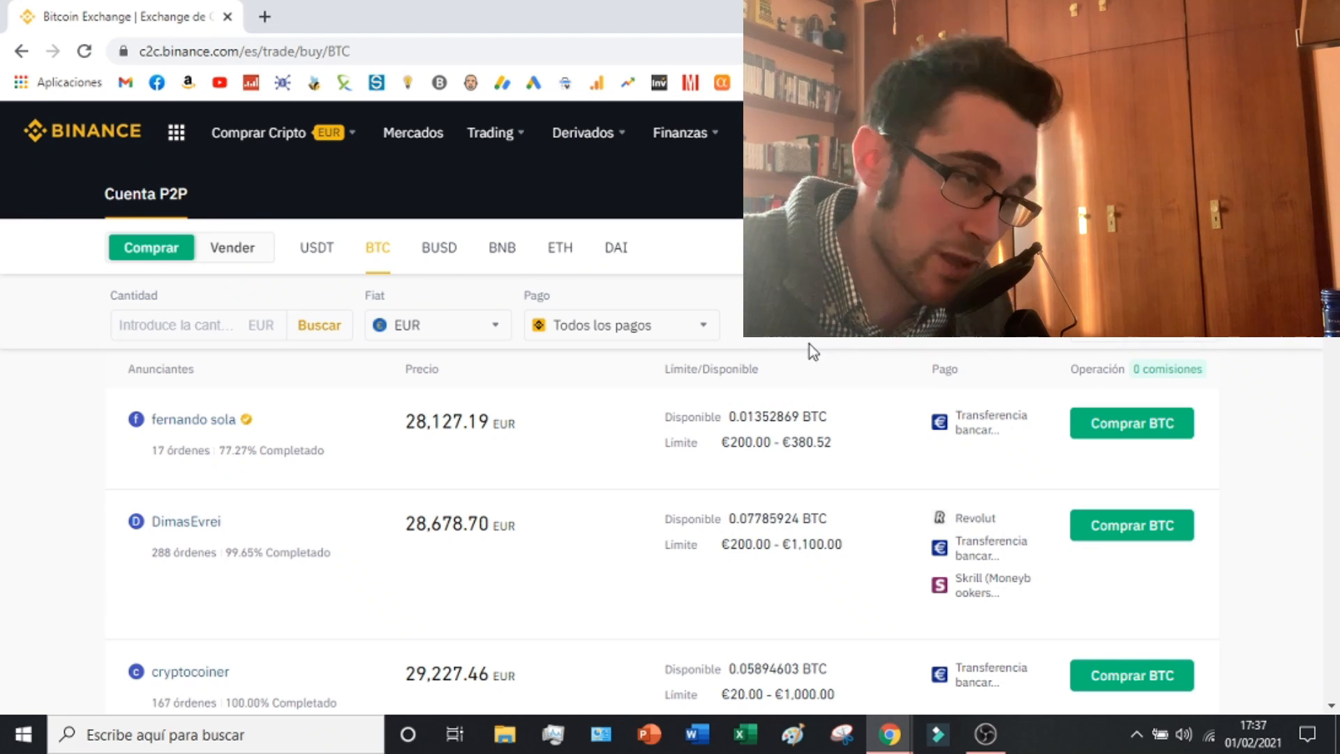
Open the markets in a new browser tab, search for "bit", and bring up the BTC/EUR trading page to examine its order book.
{"action": "middle_click", "coordinate": [433, 136]}
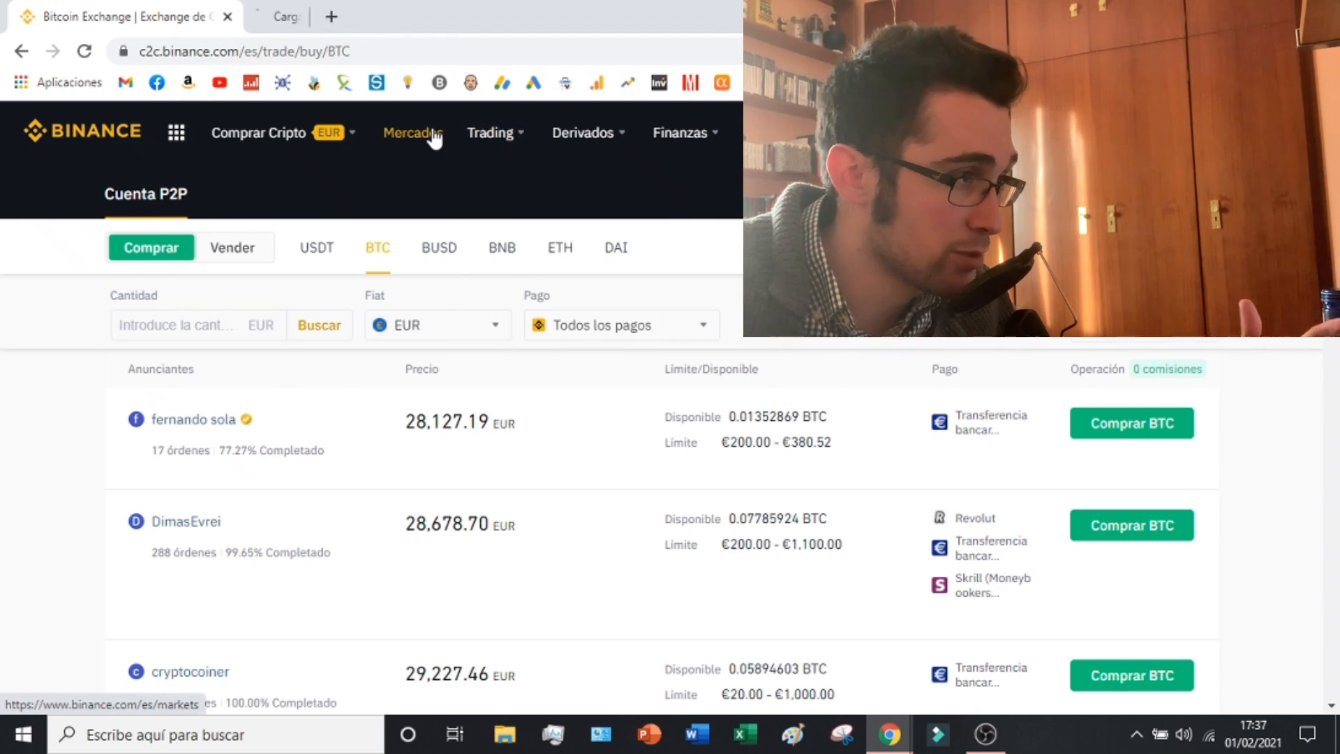
{"action": "key", "text": "ctrl+Tab"}
{"action": "left_click", "coordinate": [1145, 387]}
{"action": "type", "text": "bit"}
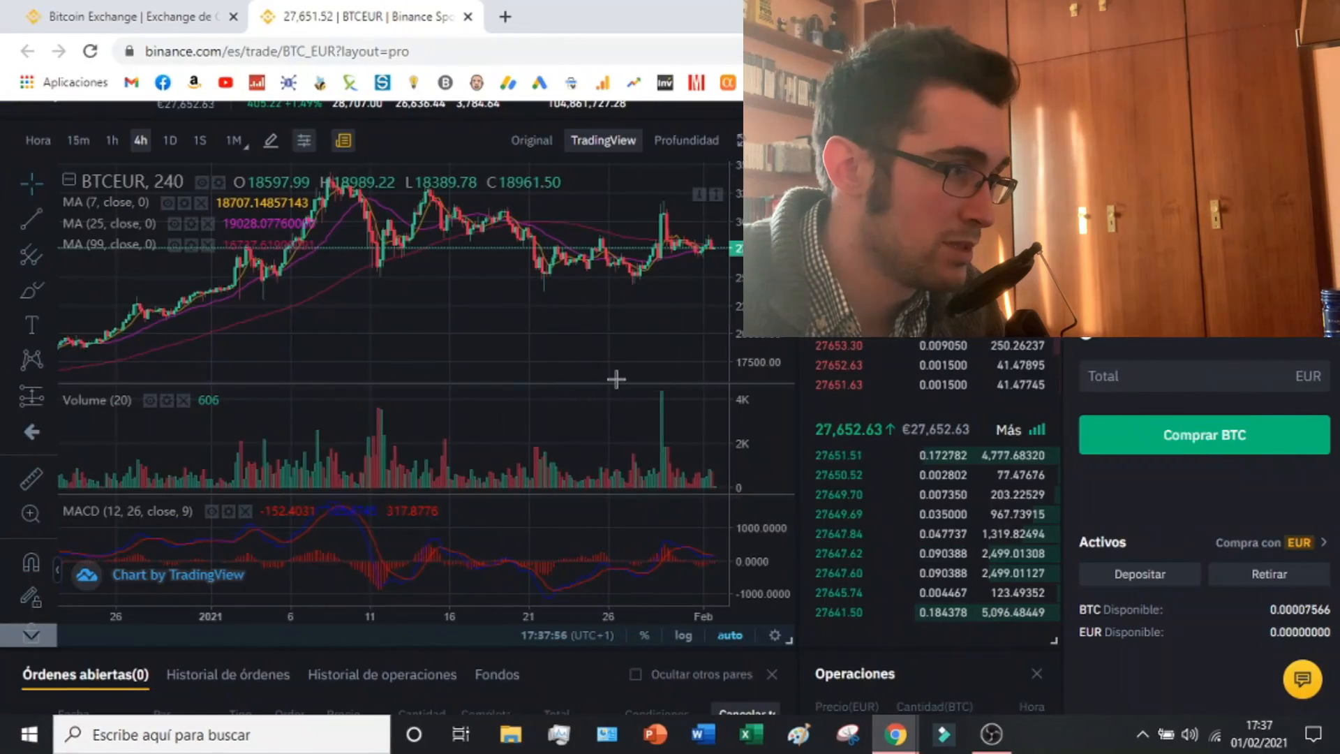
{"action": "scroll", "coordinate": [613, 380], "scroll_direction": "up", "scroll_amount": 2}
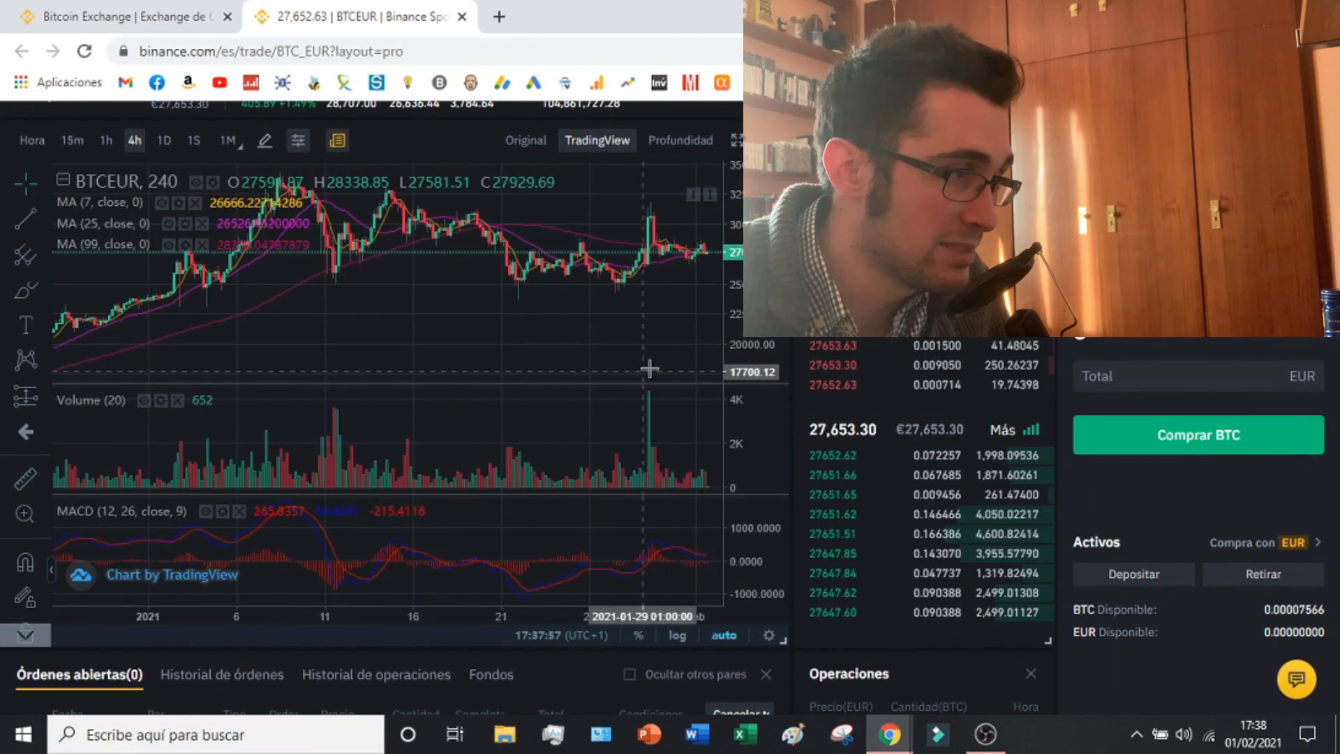
{"action": "scroll", "coordinate": [837, 363], "scroll_direction": "up", "scroll_amount": 2}
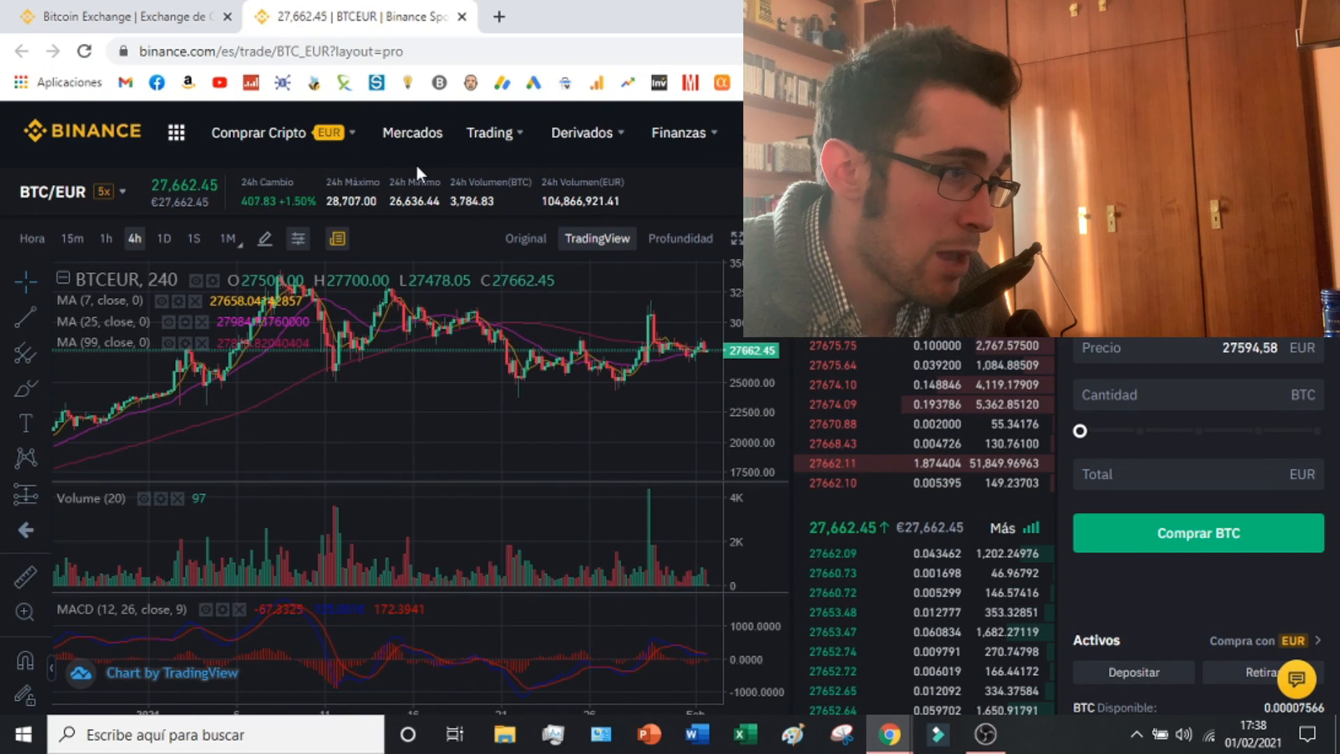
{"action": "mouse_move", "coordinate": [892, 472]}
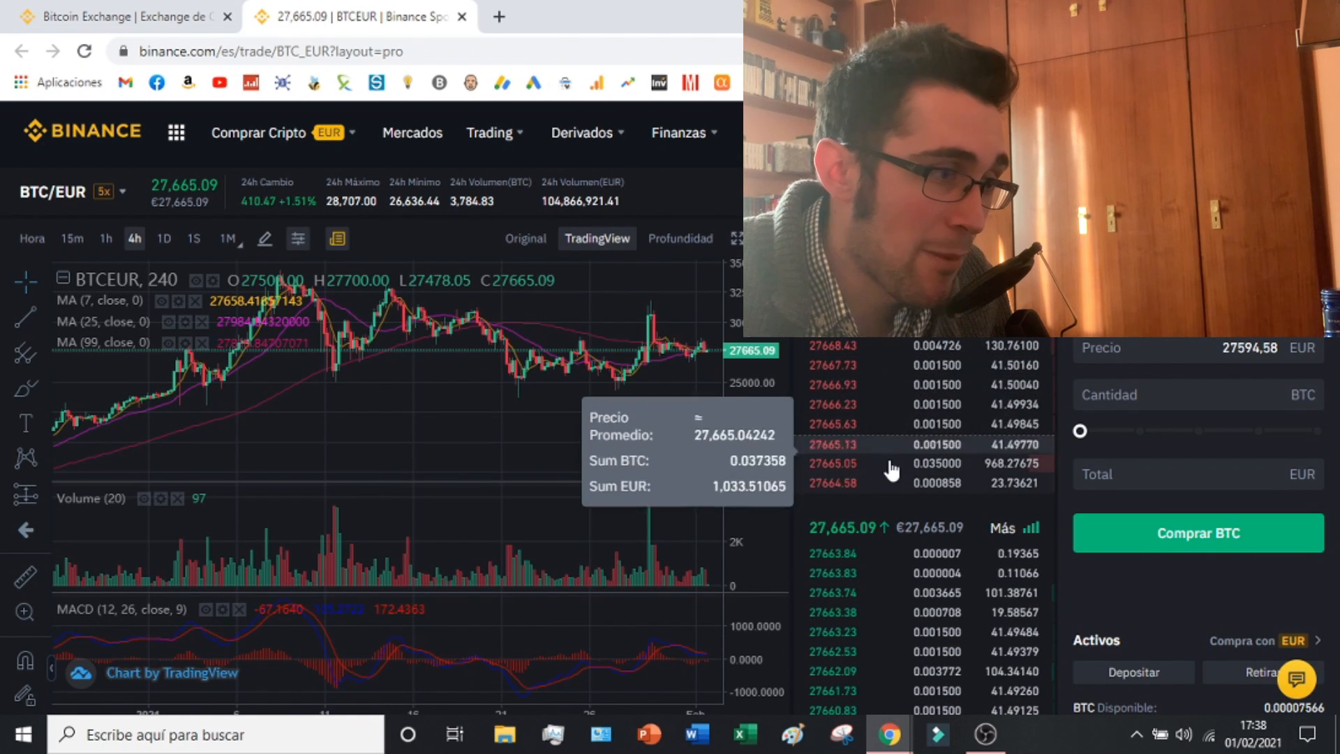
{"action": "mouse_move", "coordinate": [1007, 496]}
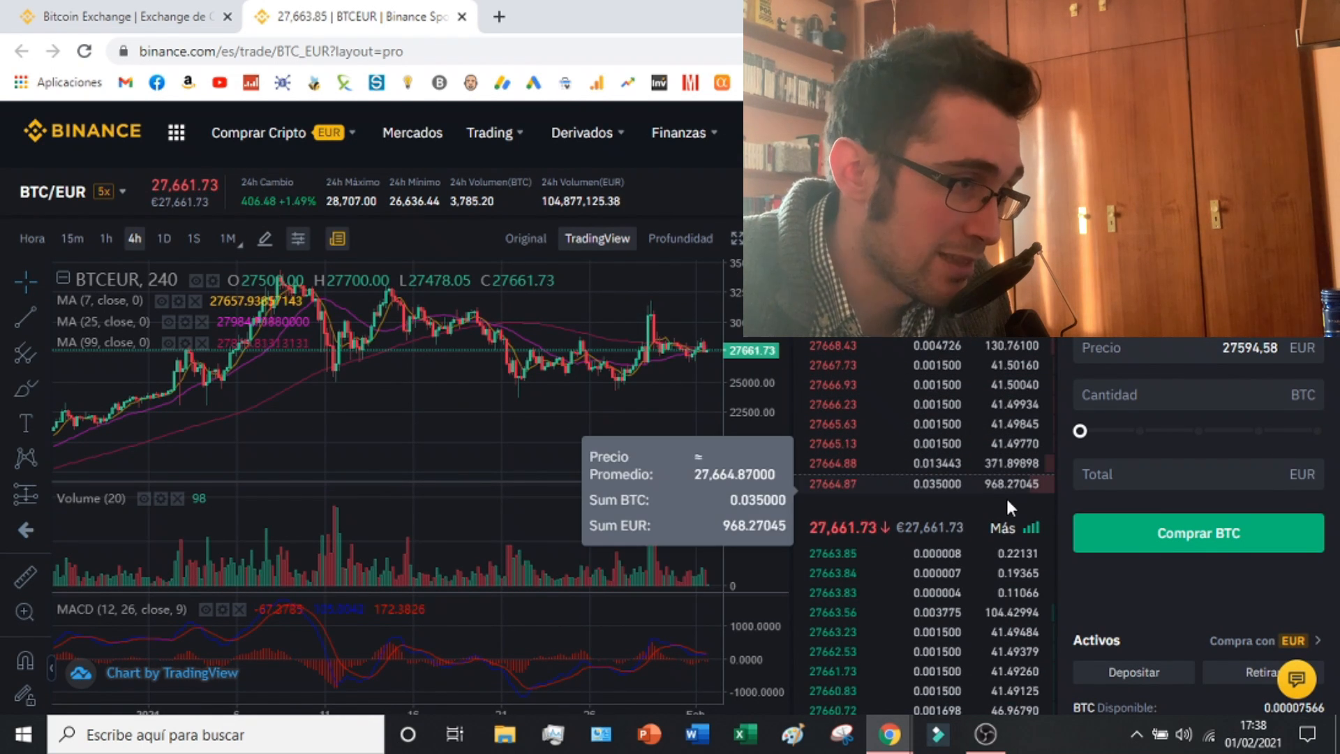
Filter the P2P BTC buy offers by PayPal payment and compare their prices with the BTC/EUR market price.
{"action": "left_click", "coordinate": [125, 16]}
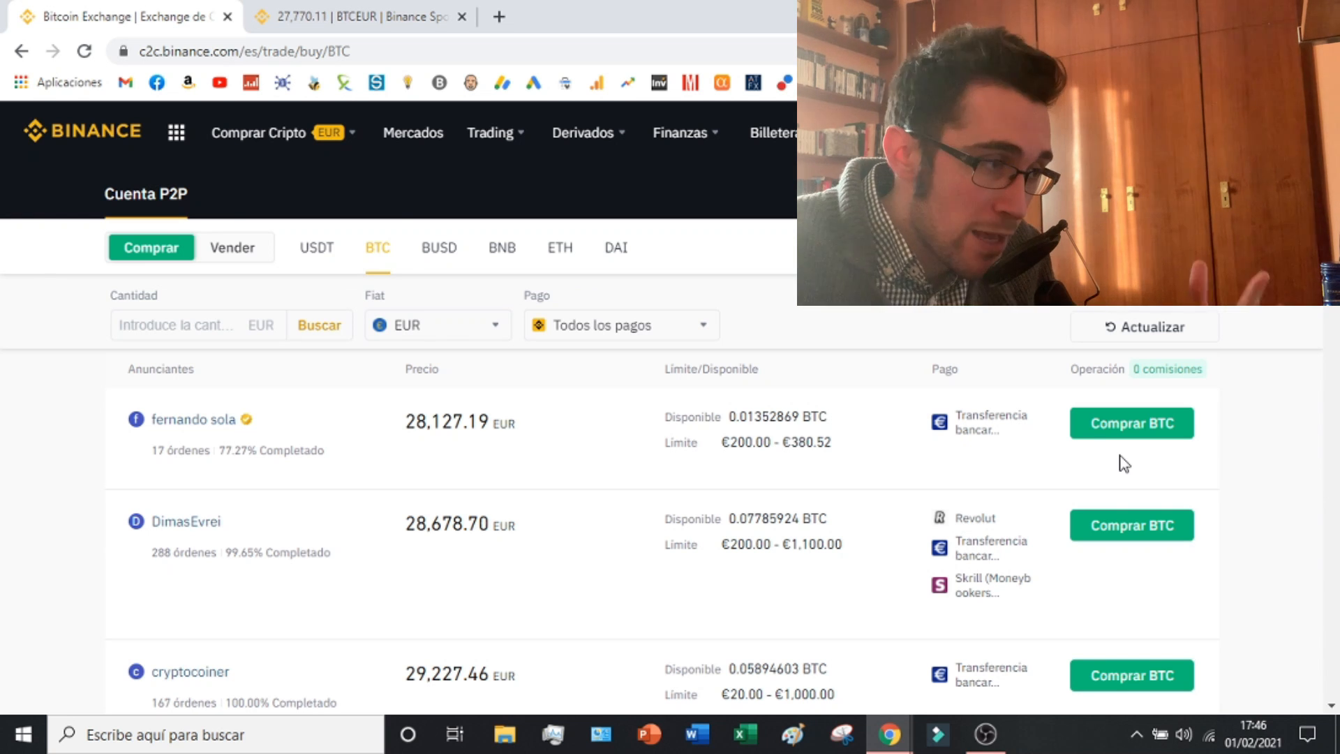
{"action": "left_click", "coordinate": [614, 328]}
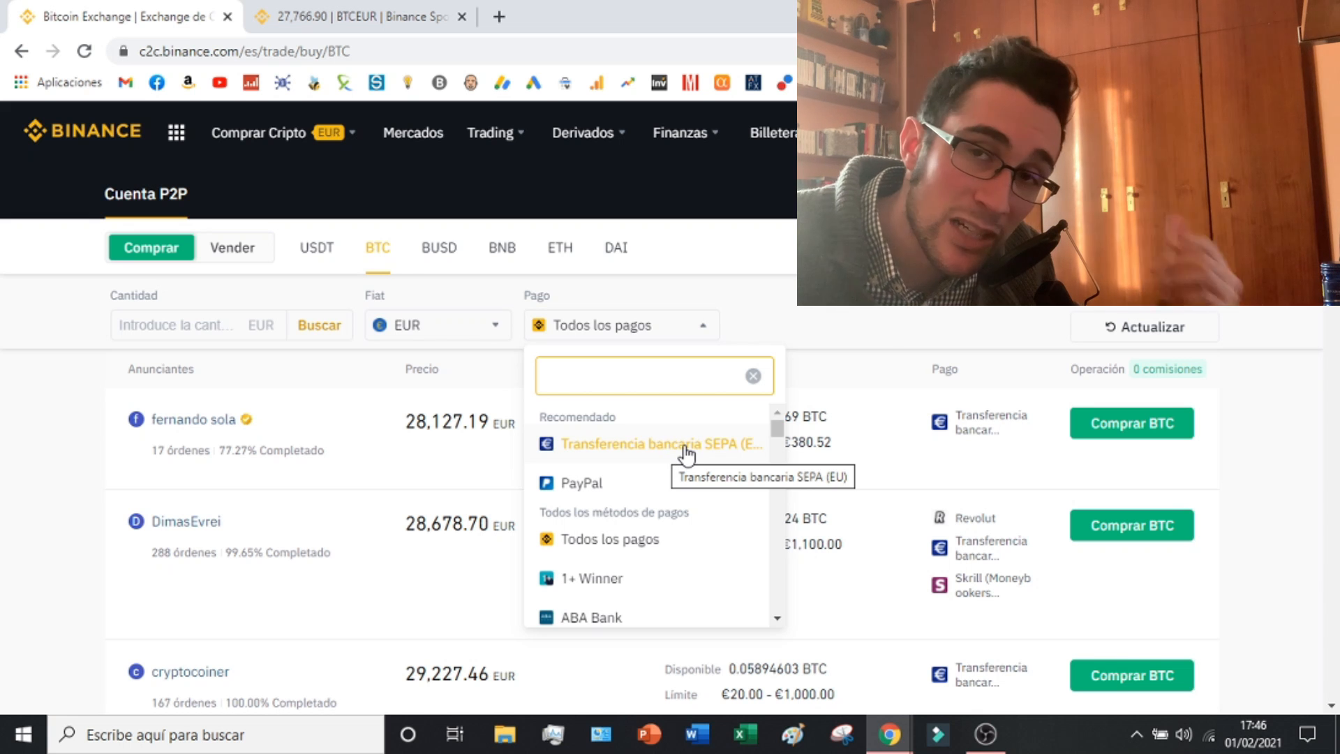
{"action": "left_click", "coordinate": [656, 484]}
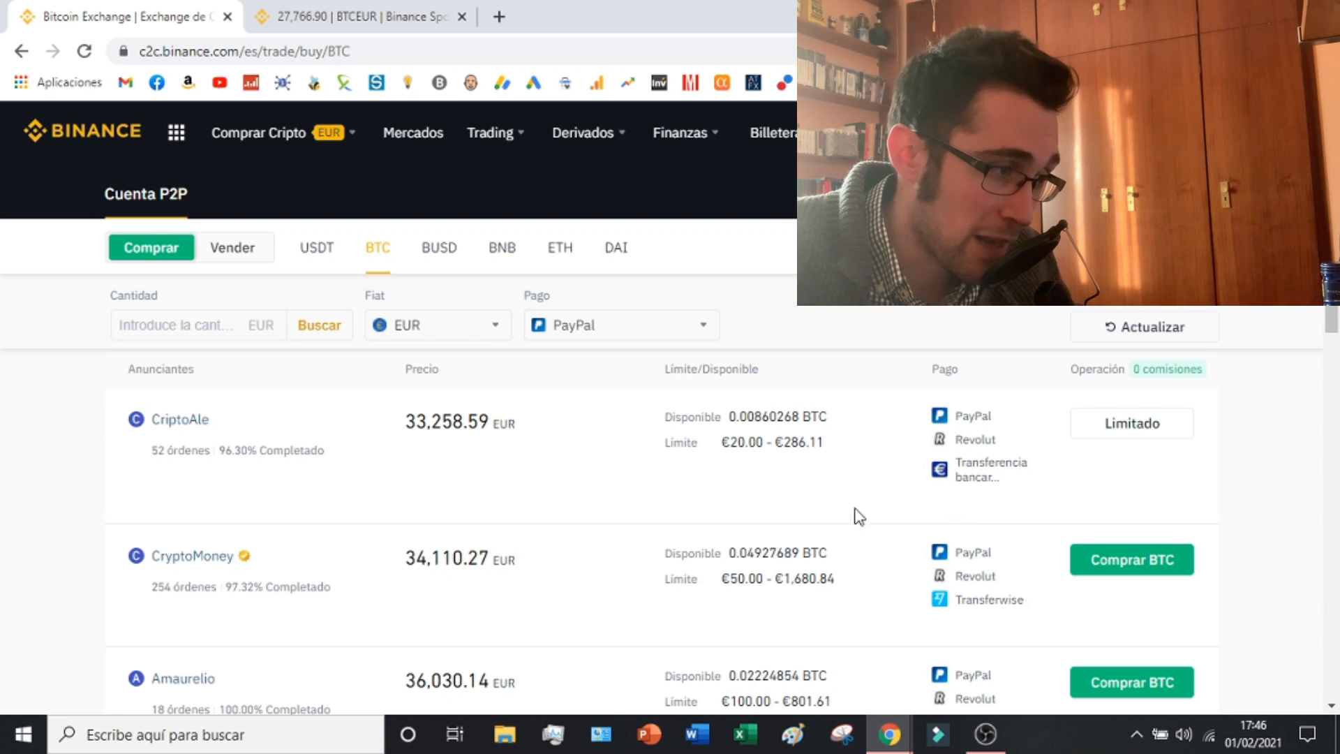
{"action": "scroll", "coordinate": [566, 610], "scroll_direction": "down", "scroll_amount": 1}
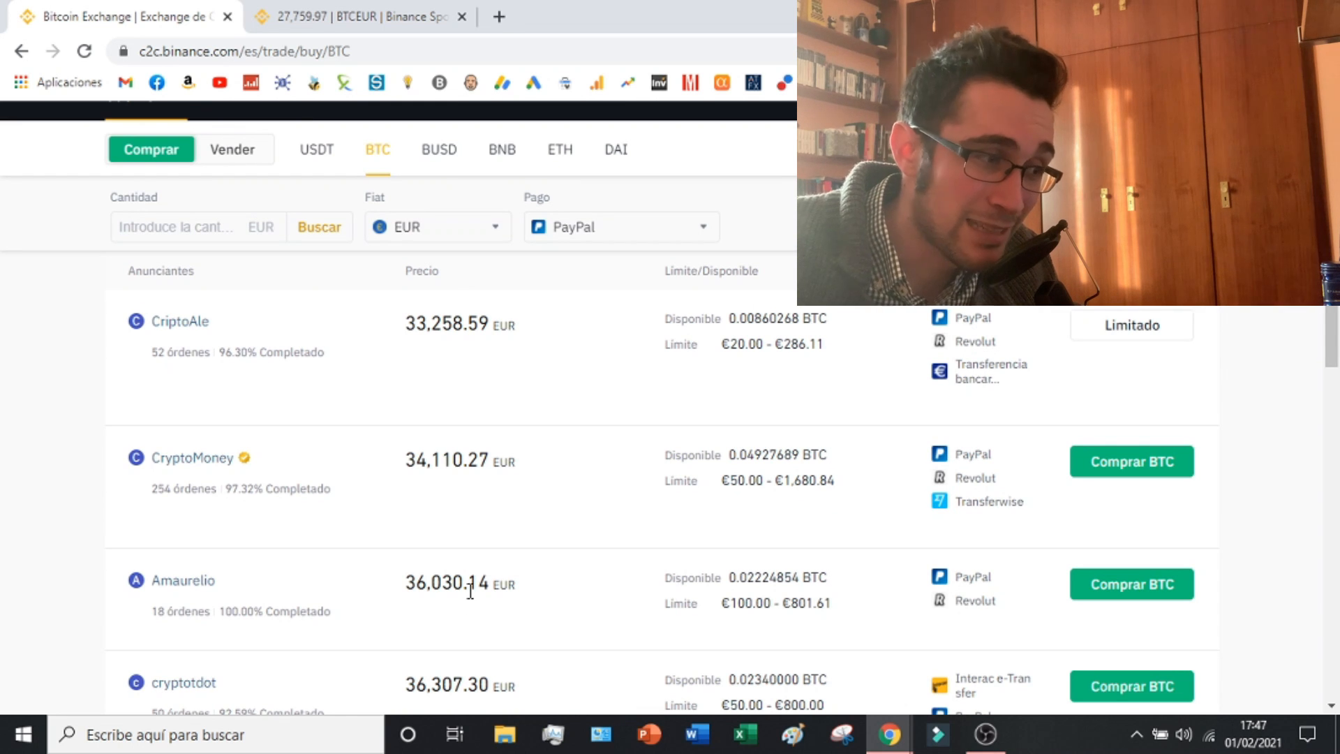
{"action": "left_click", "coordinate": [367, 17]}
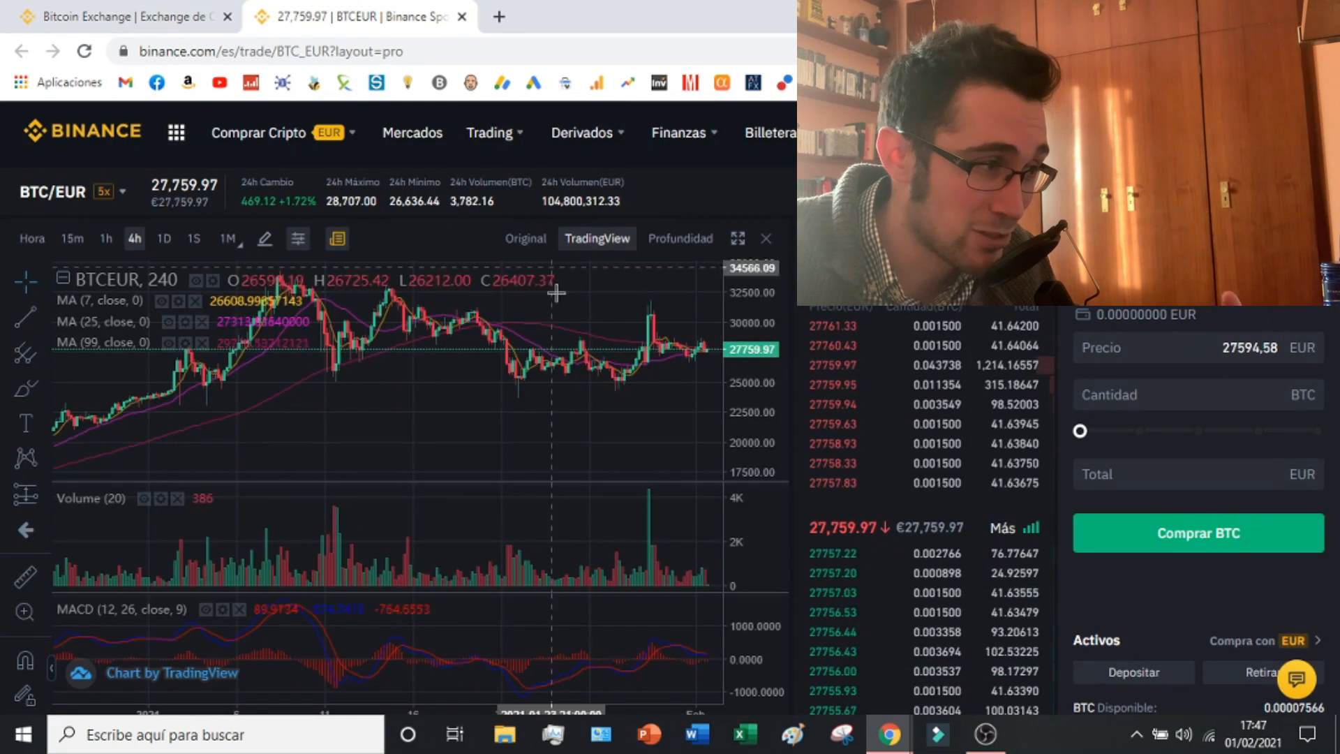
Show the P2P offers for selling BTC in EUR with PayPal payment.
{"action": "left_click", "coordinate": [105, 11]}
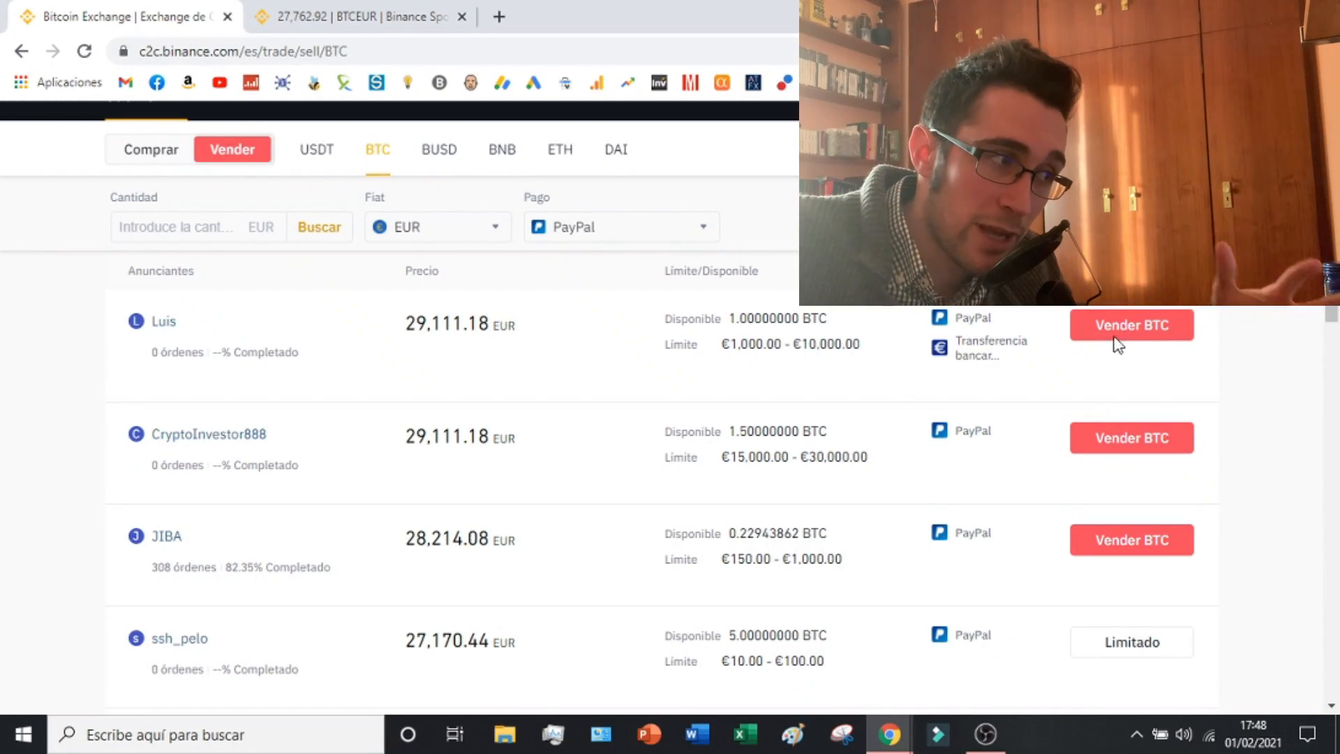
{"action": "left_click", "coordinate": [496, 247]}
{"action": "left_click", "coordinate": [603, 287]}
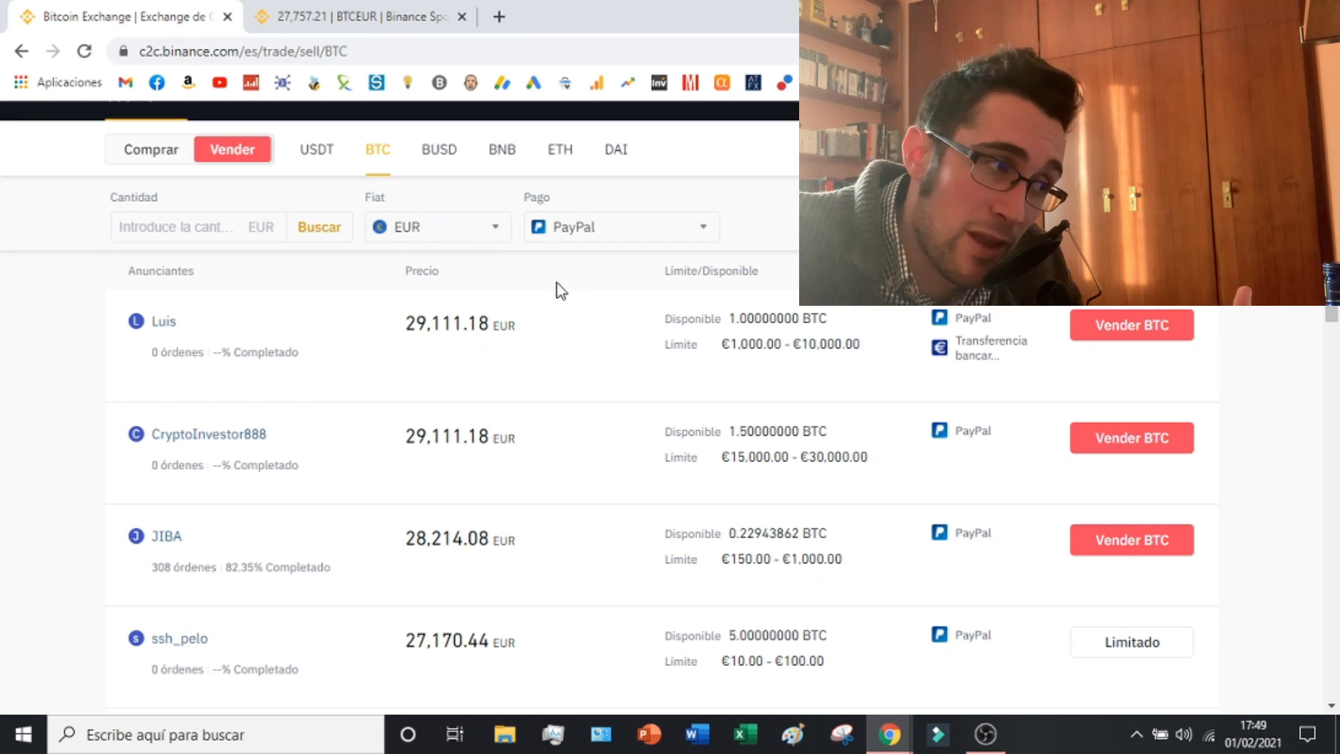
Return to the P2P offers for buying BTC with PayPal and review their prices.
{"action": "left_click", "coordinate": [175, 160]}
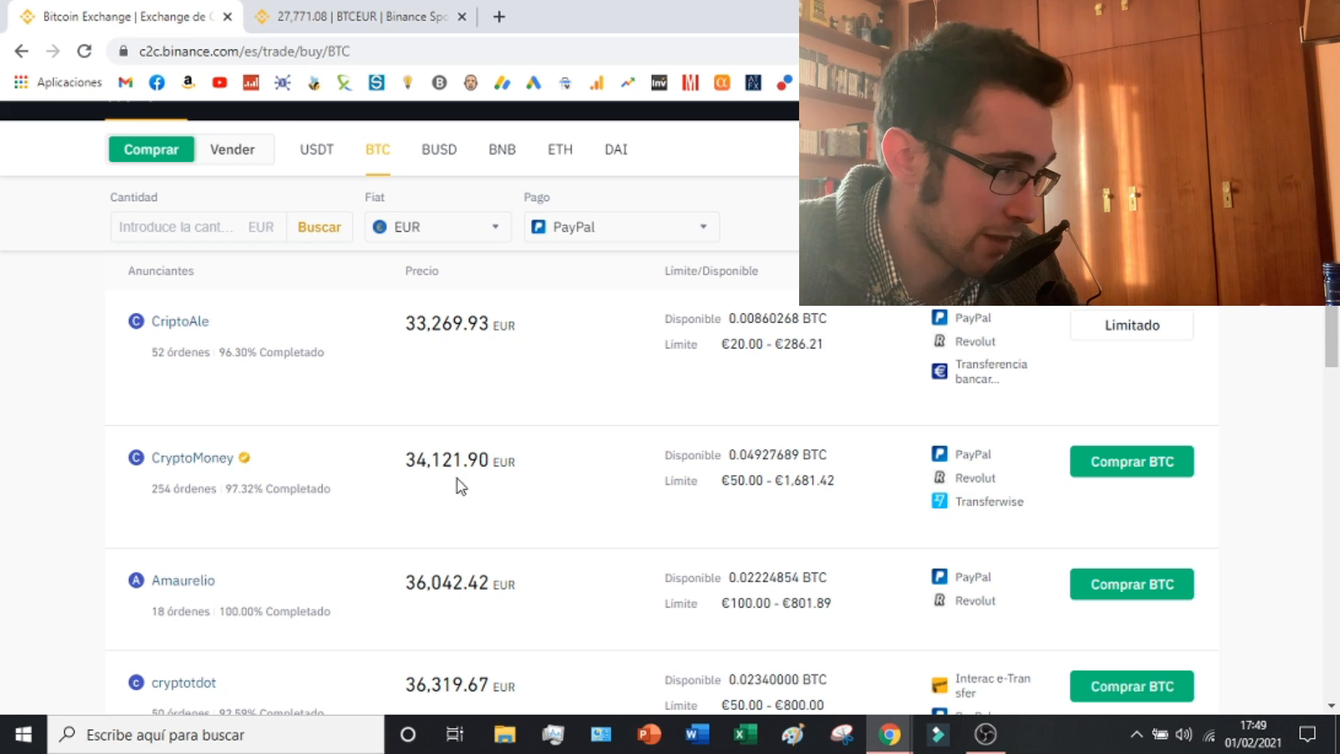
{"action": "scroll", "coordinate": [732, 307], "scroll_direction": "down", "scroll_amount": 1}
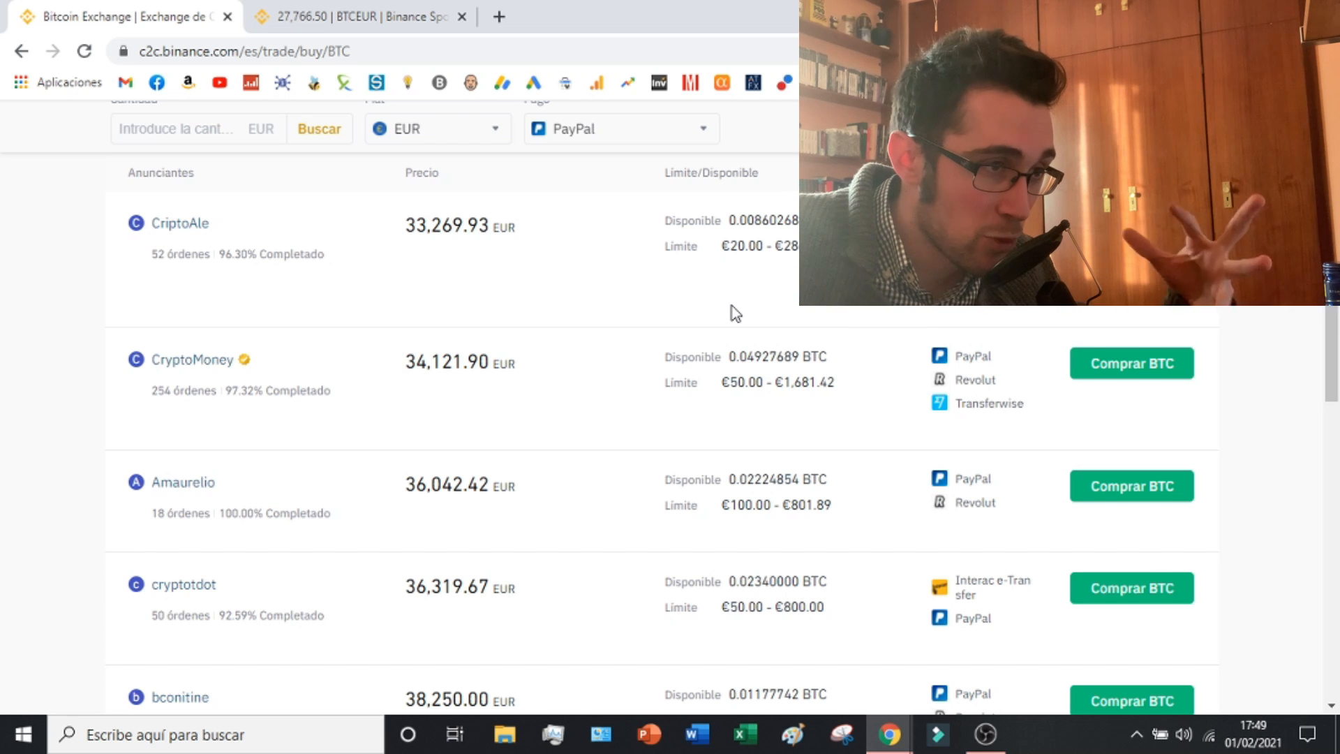
{"action": "scroll", "coordinate": [731, 306], "scroll_direction": "up", "scroll_amount": 2}
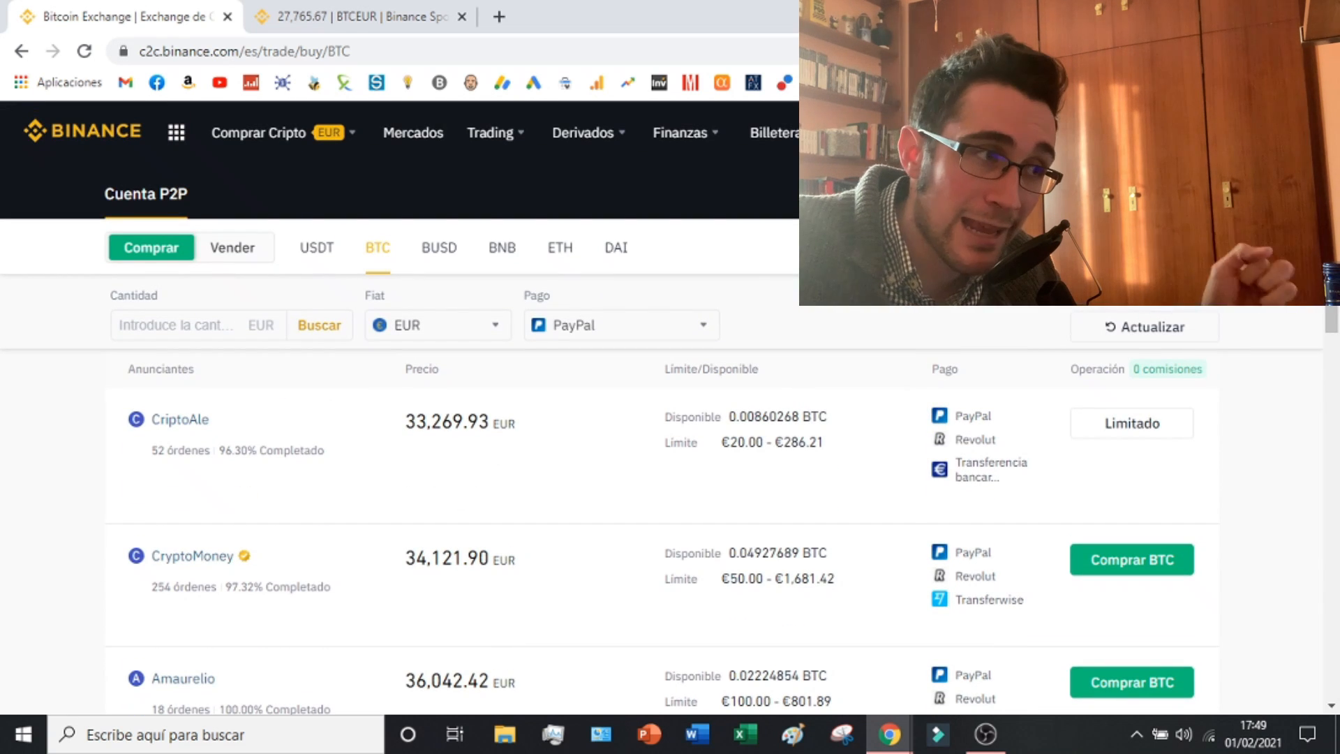
Open the P2P account in the wallet and reveal its hidden balances.
{"action": "mouse_move", "coordinate": [775, 133]}
{"action": "left_click", "coordinate": [823, 368]}
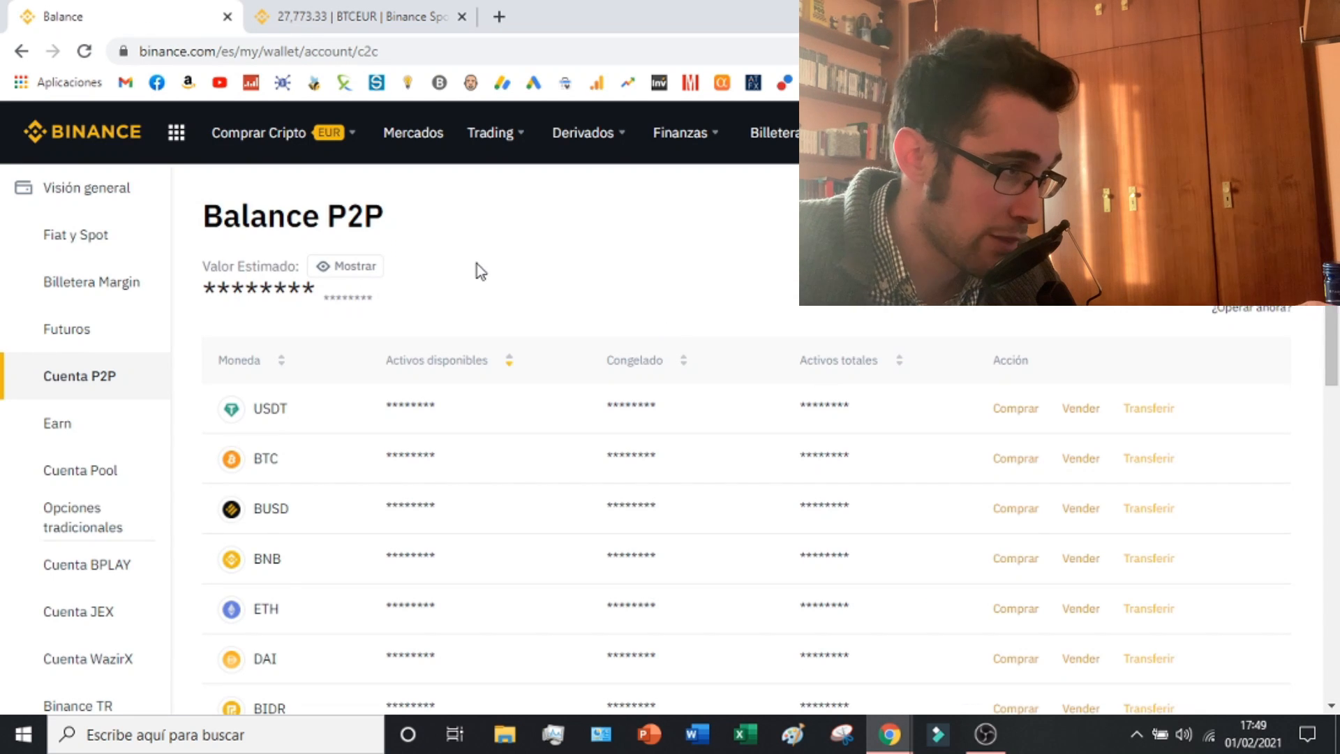
{"action": "left_click", "coordinate": [372, 264]}
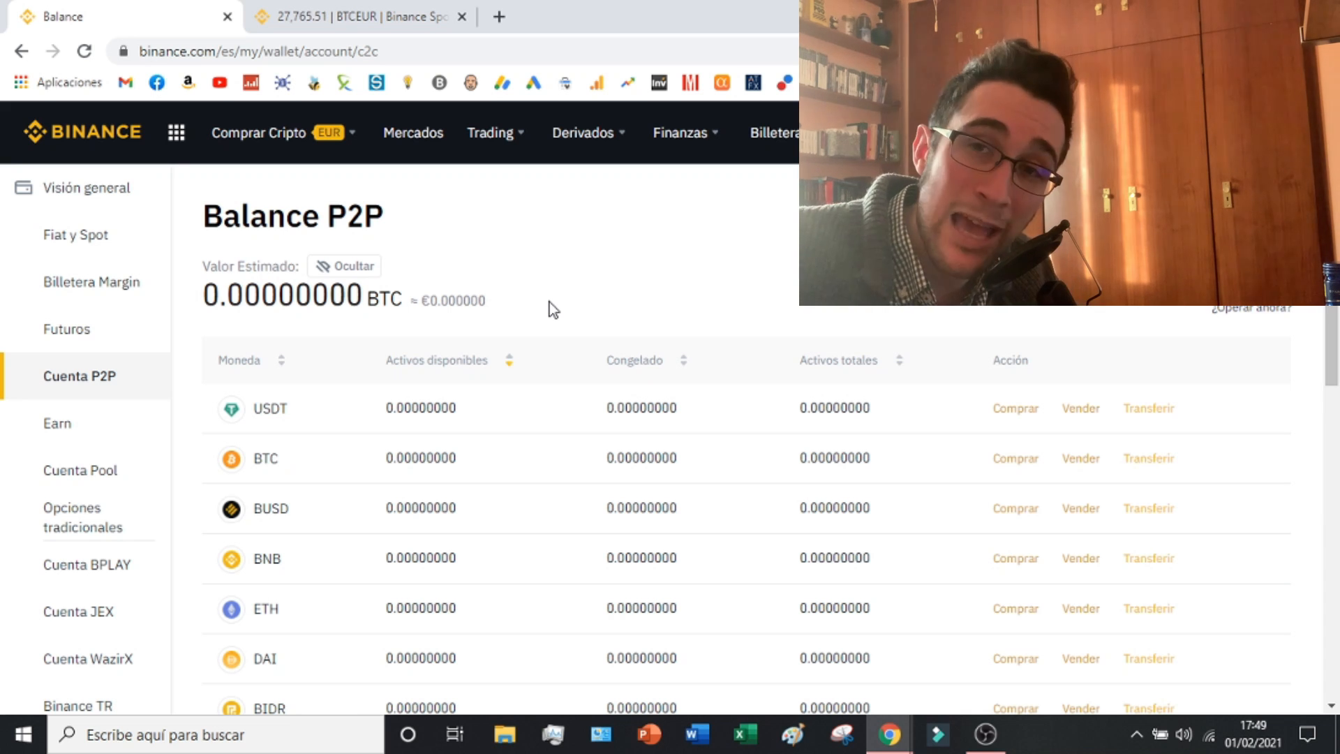
Open the Fiat y Spot account and check its cryptocurrency balances.
{"action": "left_click", "coordinate": [139, 233]}
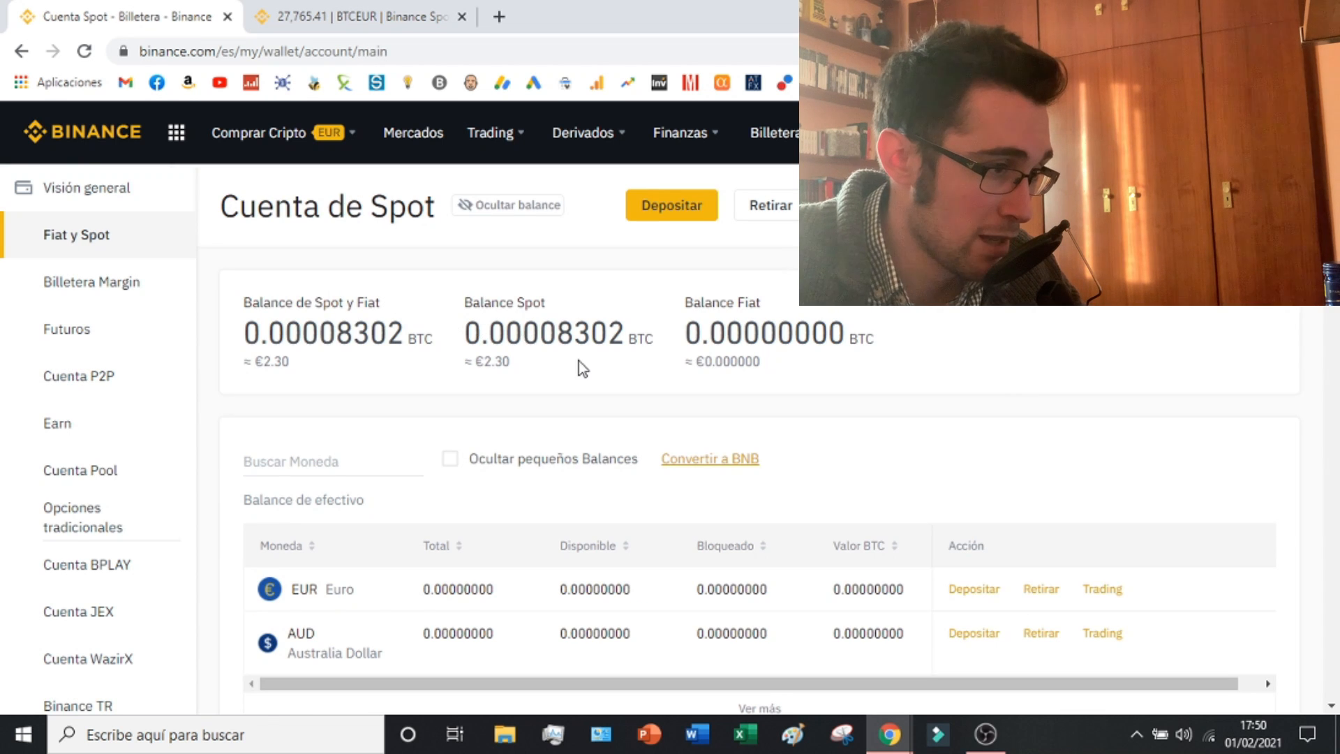
{"action": "scroll", "coordinate": [583, 368], "scroll_direction": "down", "scroll_amount": 7}
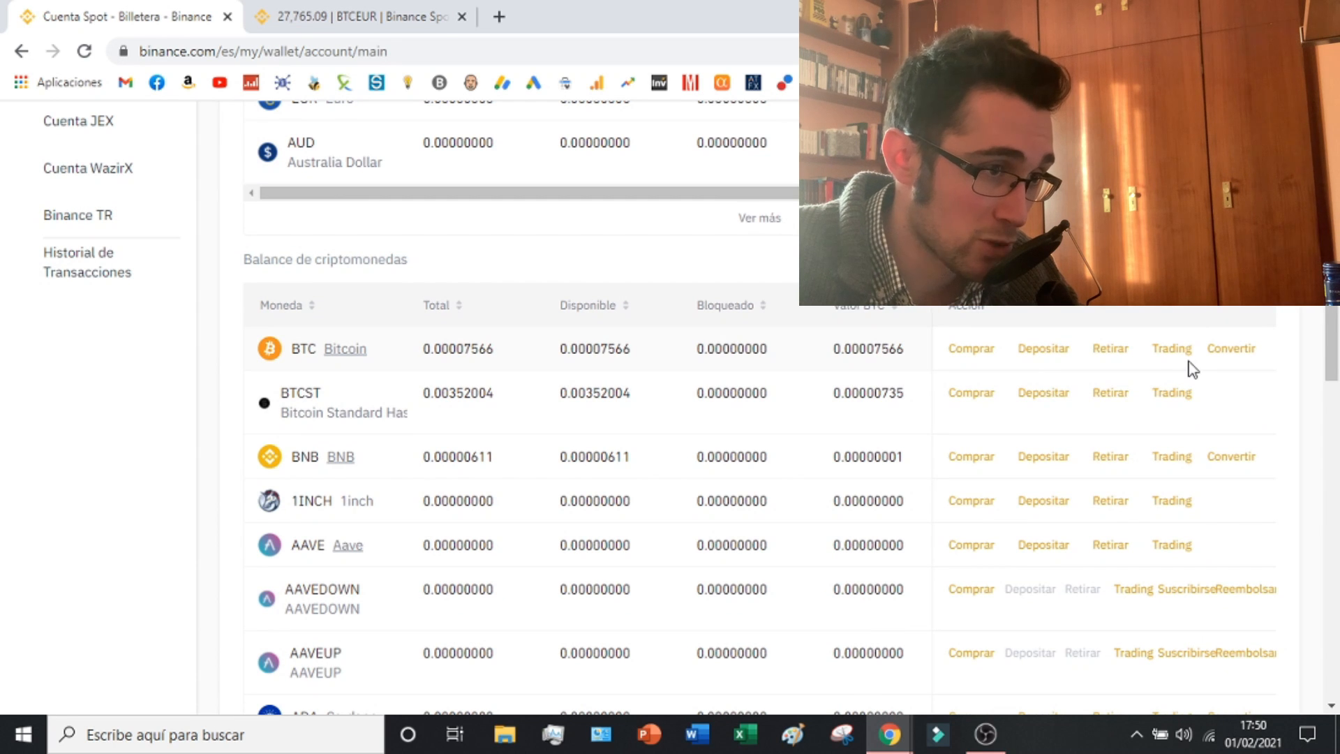
{"action": "scroll", "coordinate": [563, 308], "scroll_direction": "up", "scroll_amount": 6}
Open the P2P account in a separate browser tab, check the Spot BTC balance, and reveal the P2P balances.
{"action": "middle_click", "coordinate": [185, 280]}
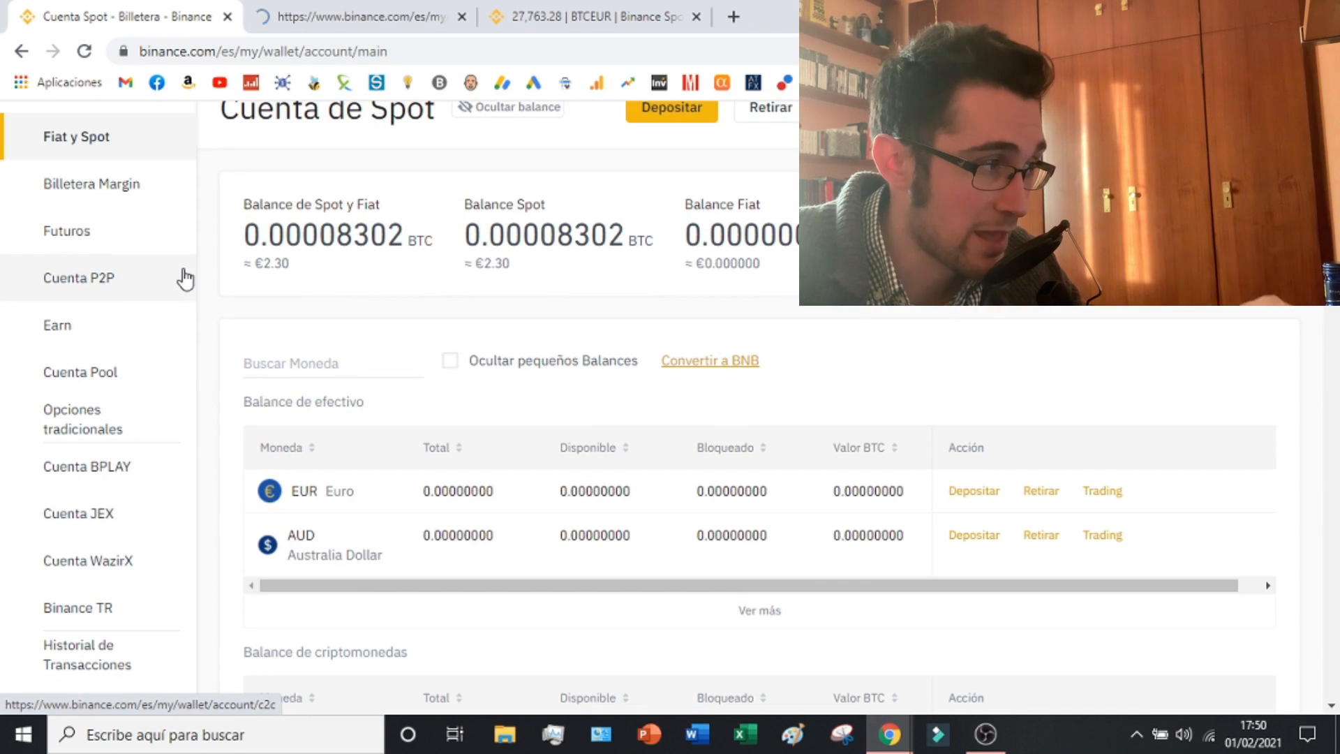
{"action": "left_click", "coordinate": [365, 16]}
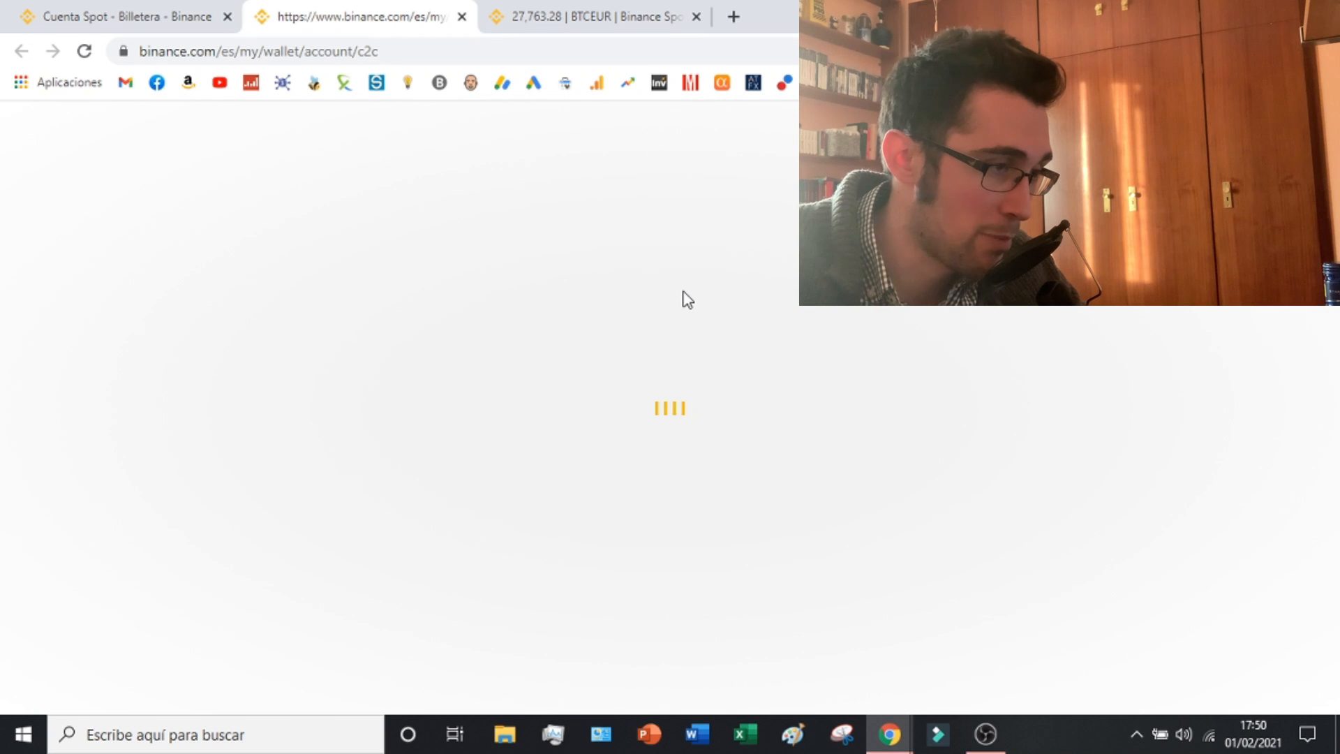
{"action": "left_click", "coordinate": [109, 13]}
{"action": "scroll", "coordinate": [684, 391], "scroll_direction": "down", "scroll_amount": 3}
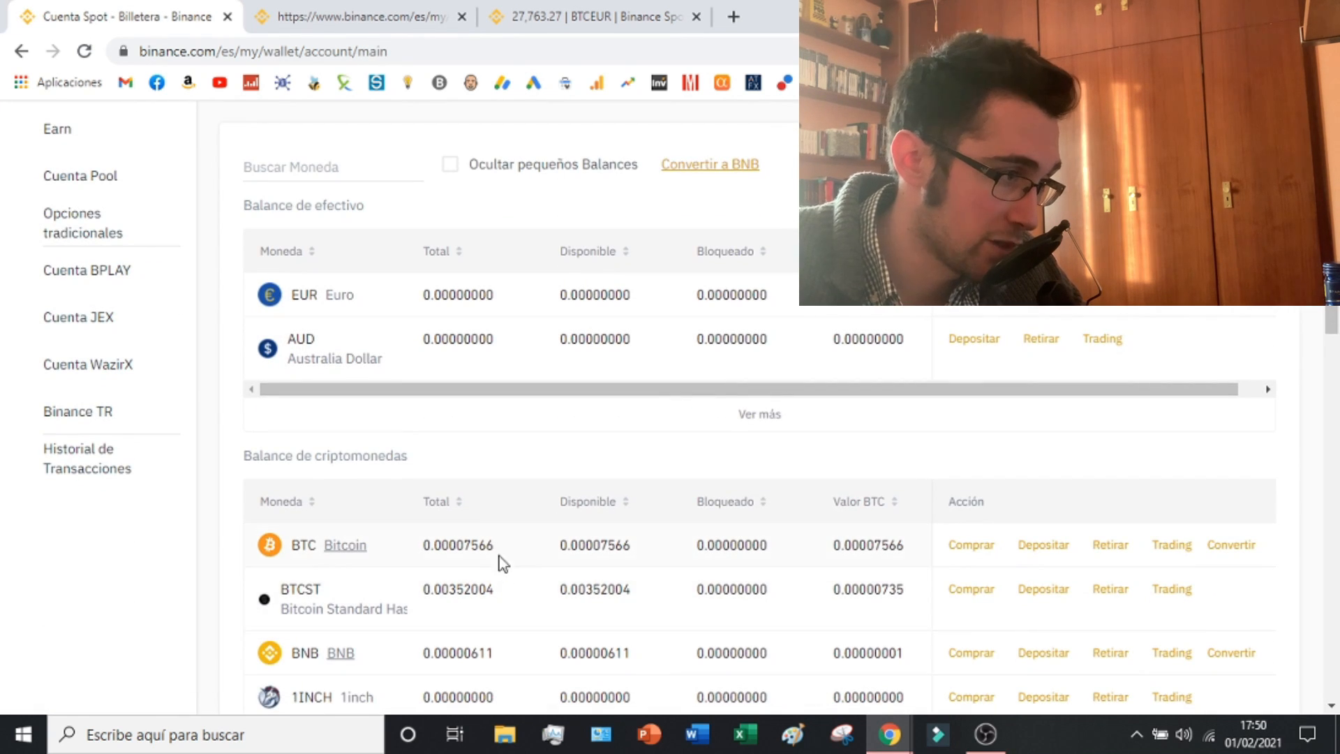
{"action": "left_click", "coordinate": [303, 16]}
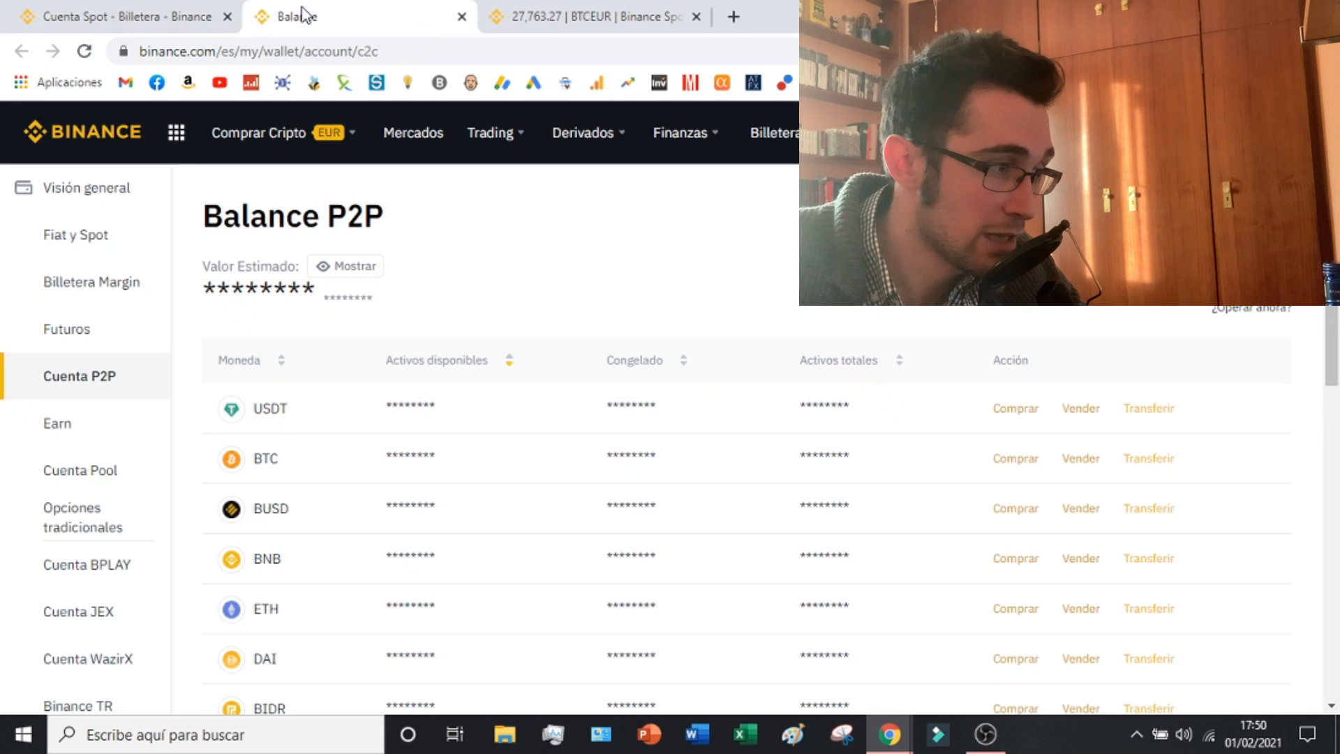
{"action": "left_click", "coordinate": [383, 268]}
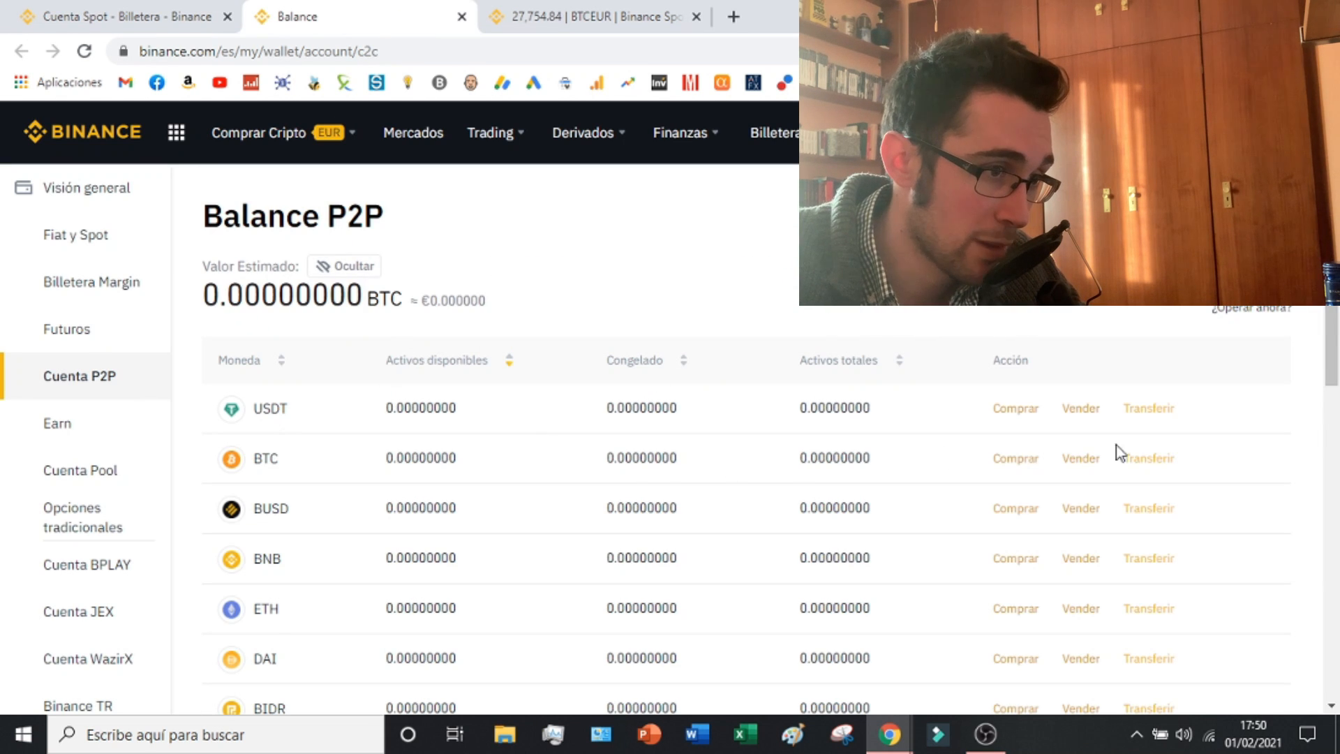
Transfer the maximum available amount, 0.00007566 BTC, from the Spot wallet to the P2P wallet.
{"action": "left_click", "coordinate": [1148, 459]}
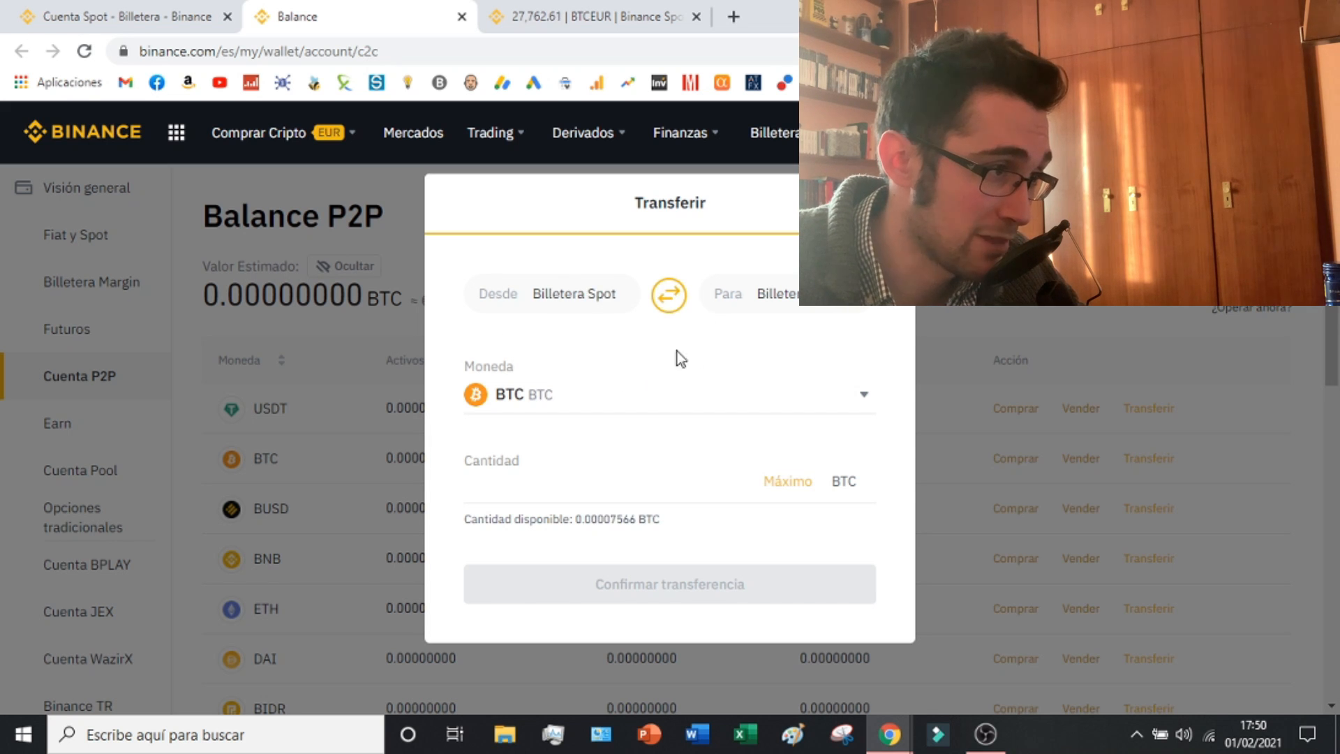
{"action": "left_click", "coordinate": [799, 489]}
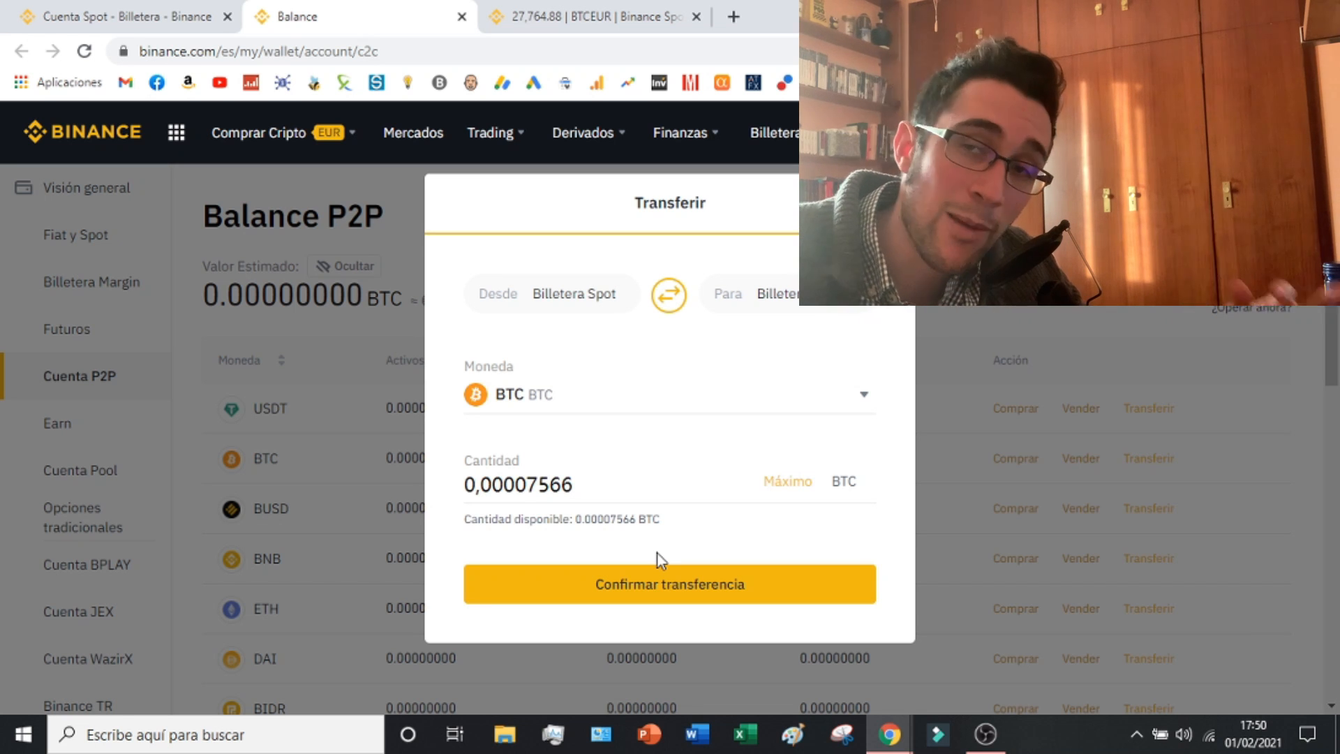
{"action": "left_click", "coordinate": [686, 592]}
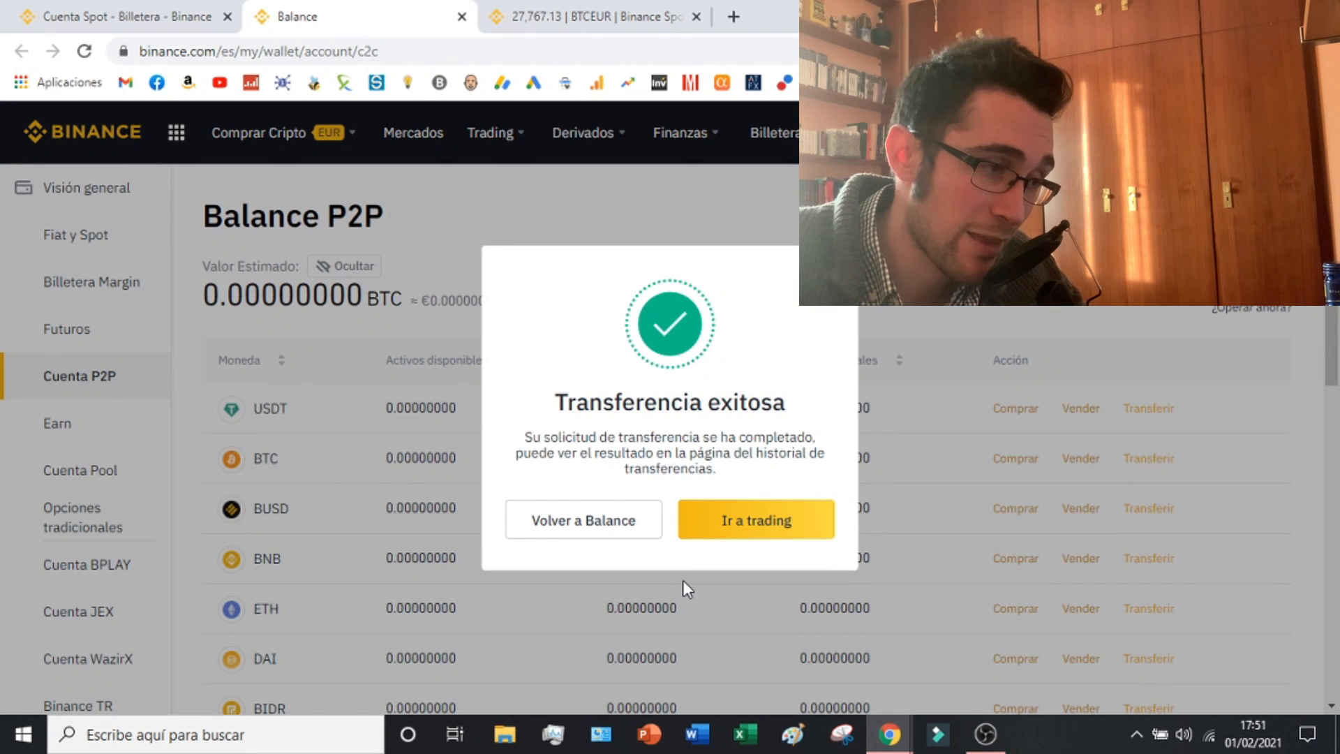
Close the transfer confirmation, return to the P2P balance page, and reveal its hidden balances.
{"action": "left_click", "coordinate": [607, 520]}
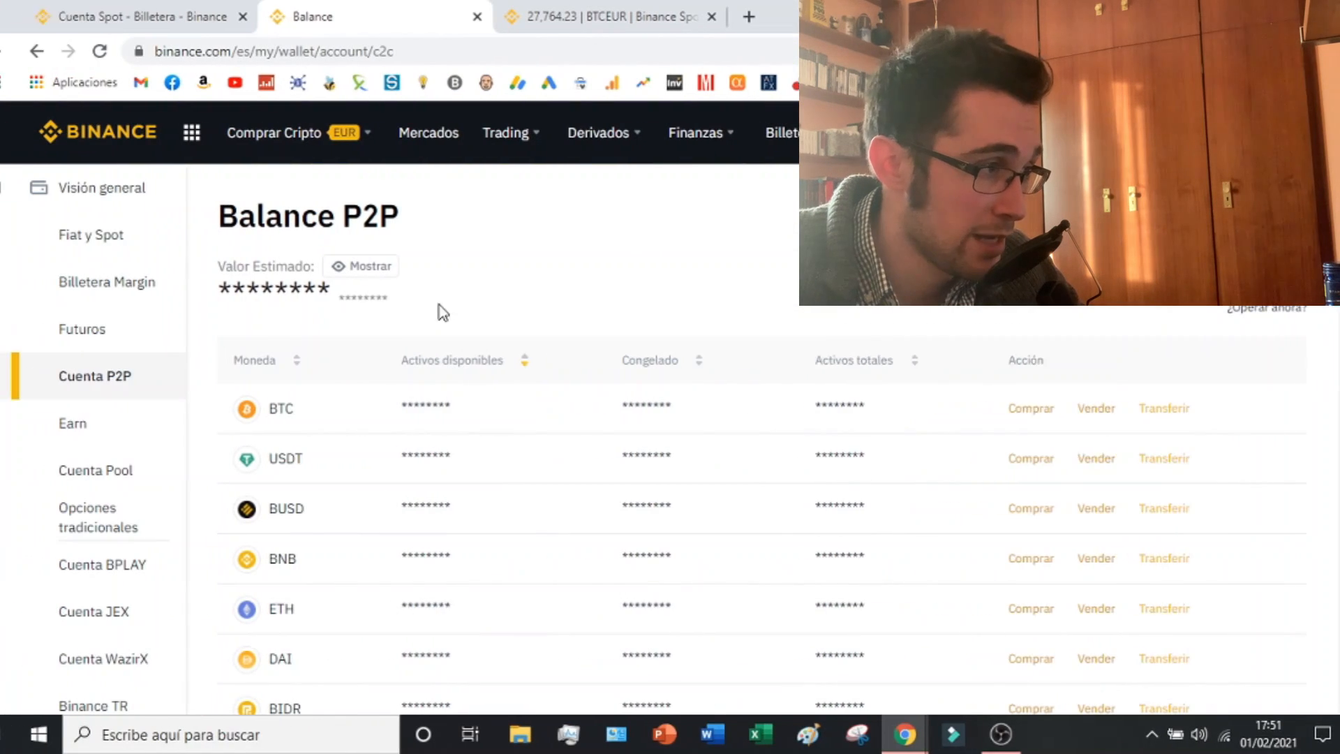
{"action": "left_click", "coordinate": [359, 282]}
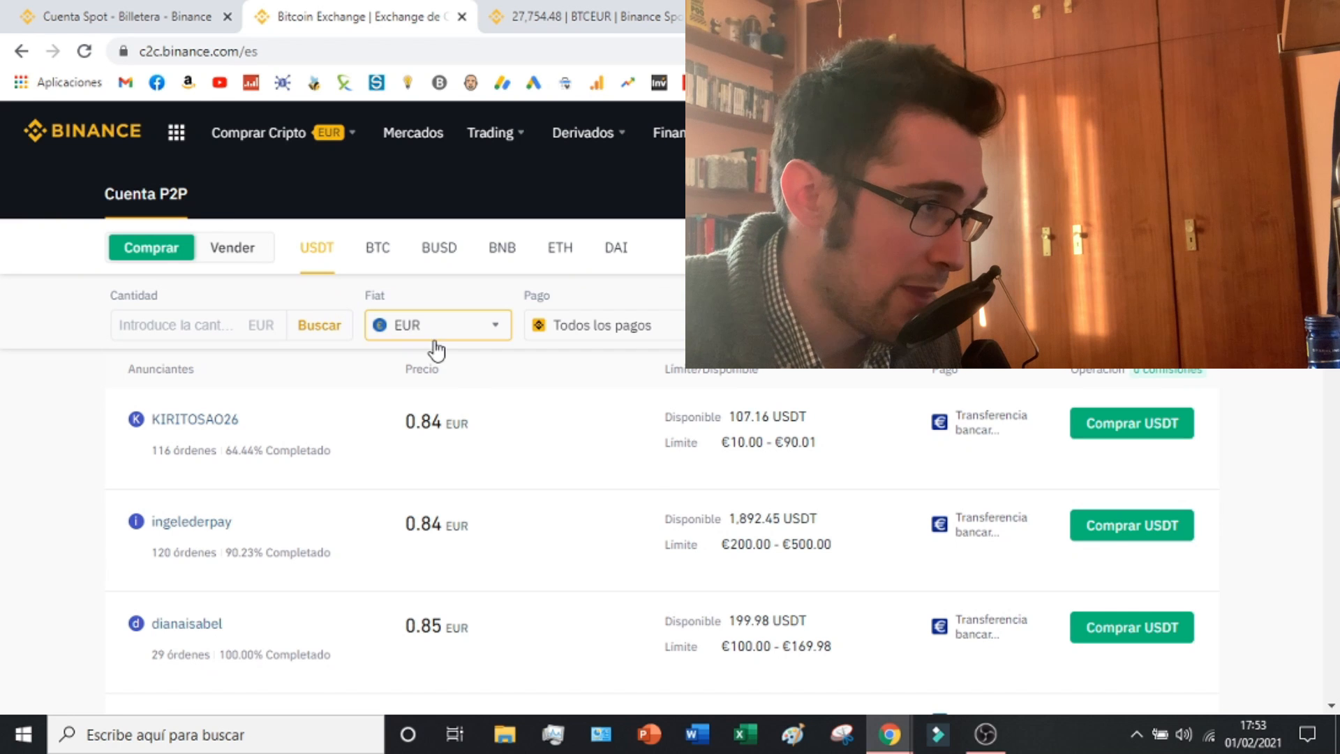
Show the P2P offers for buying BTC with EUR, inspect the first offer's terms and payment limits, and close its purchase form.
{"action": "left_click", "coordinate": [377, 247]}
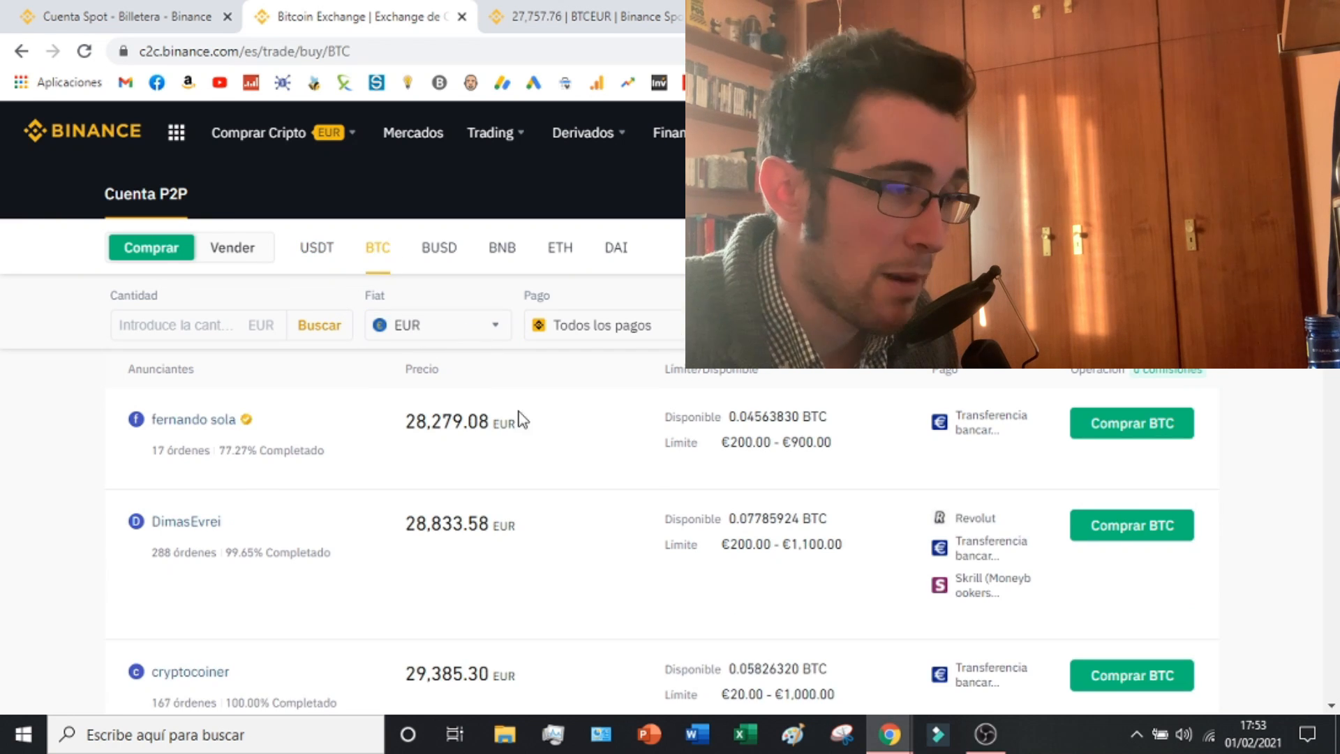
{"action": "left_click", "coordinate": [1147, 431]}
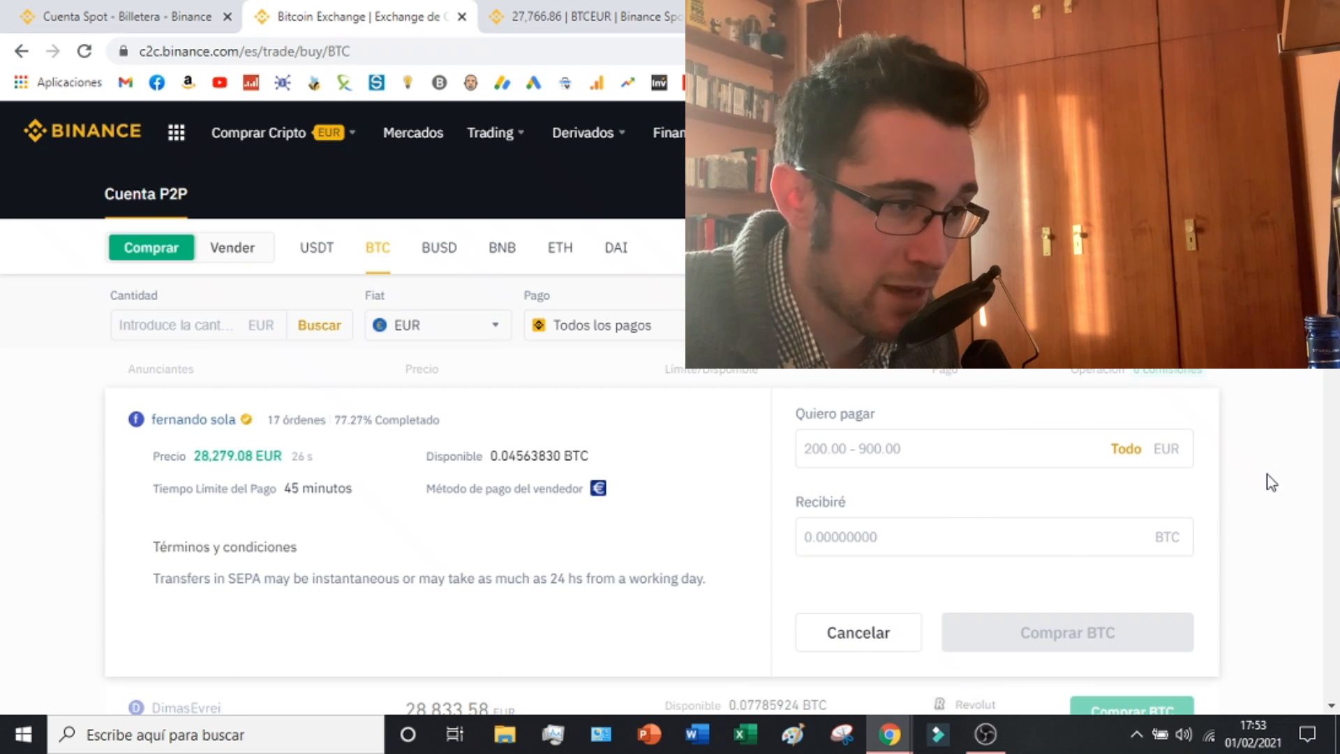
{"action": "left_click", "coordinate": [910, 636]}
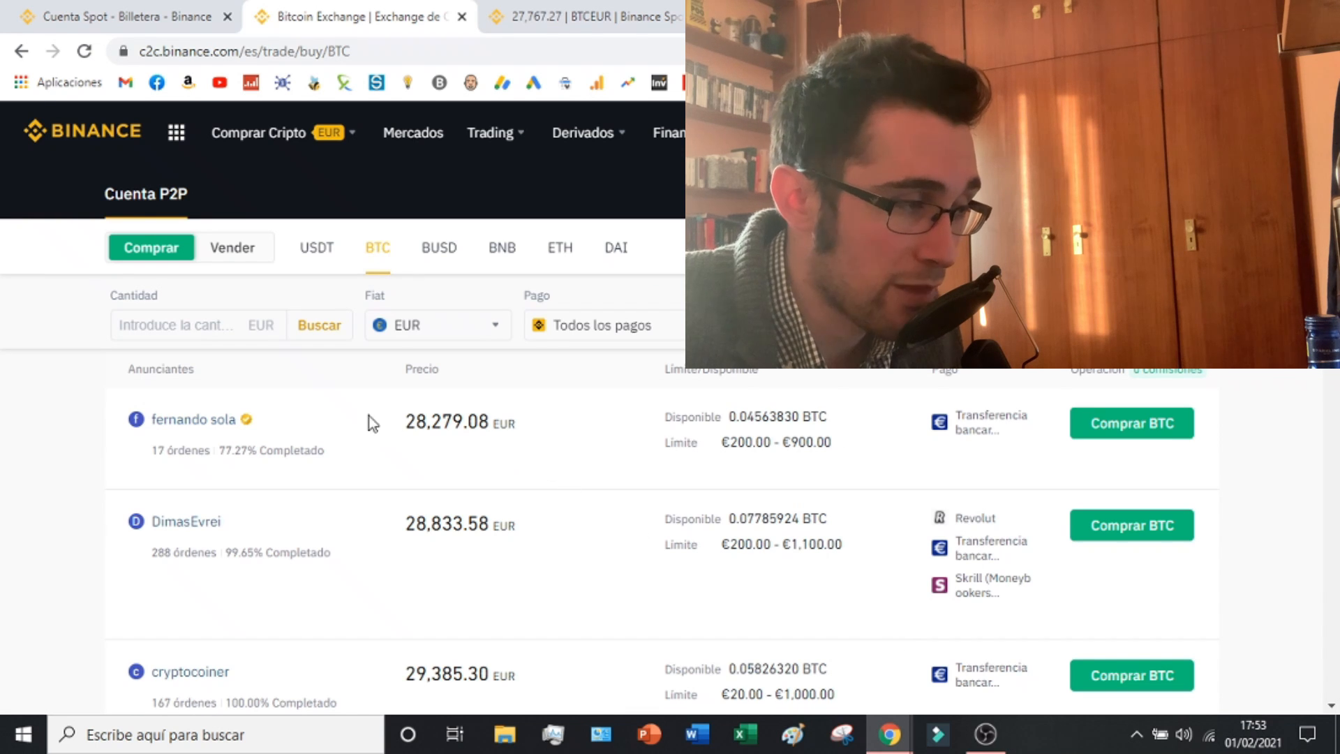
Reopen the first BTC offer and fill its purchase form with the maximum payment, 899.99 EUR for 0.03182564 BTC.
{"action": "left_click", "coordinate": [1135, 429]}
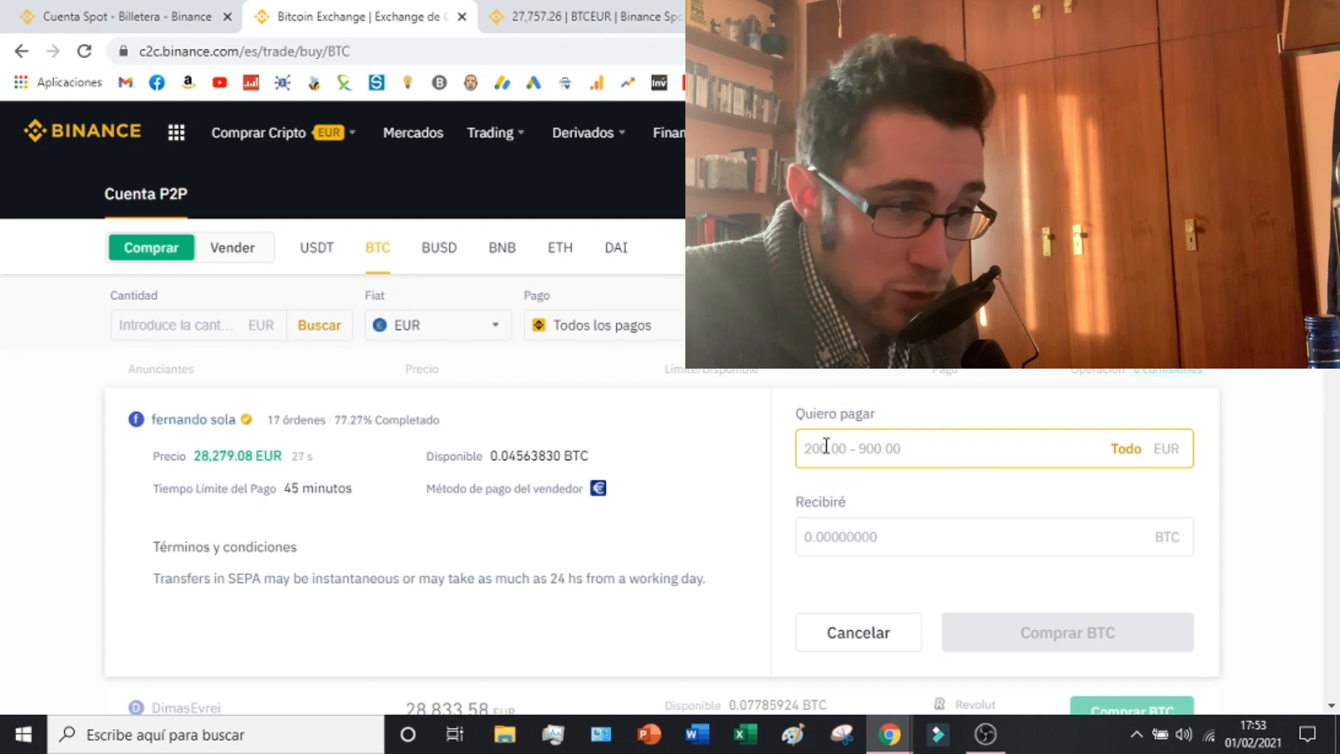
{"action": "left_click", "coordinate": [1126, 453]}
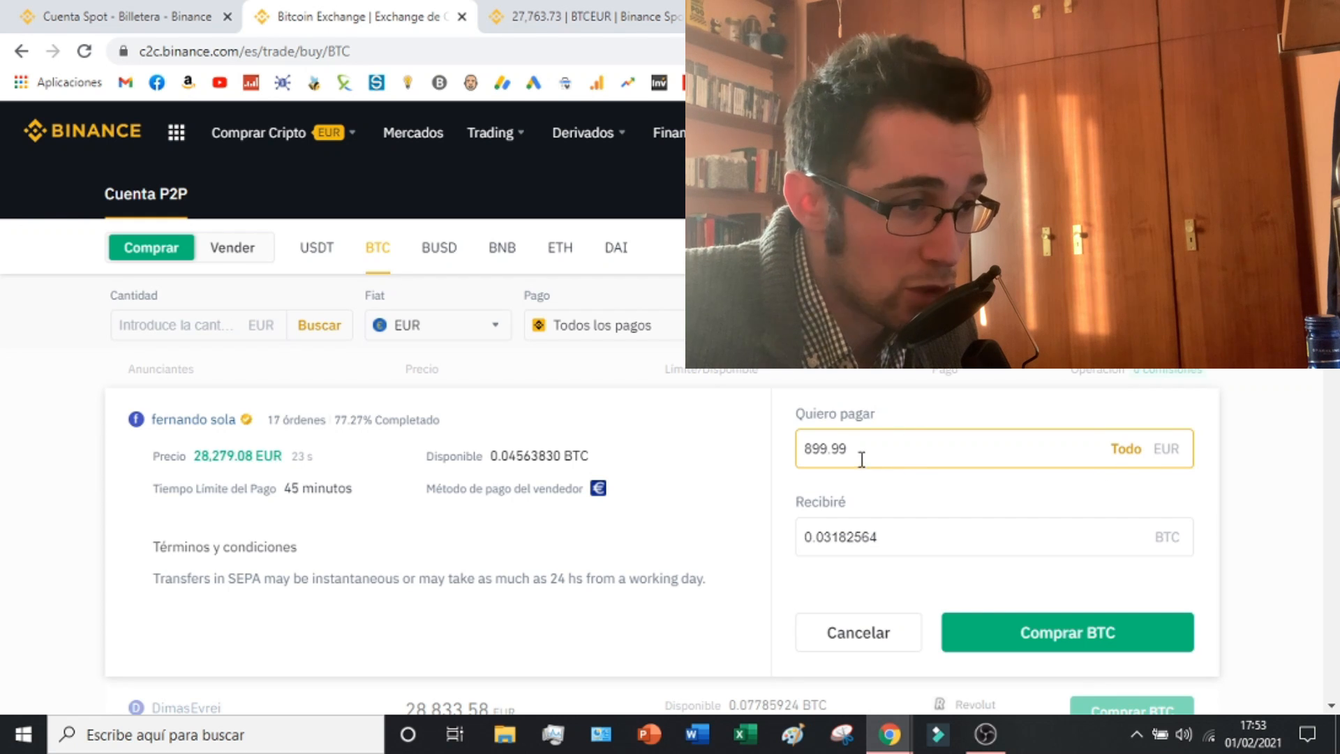
{"action": "left_click", "coordinate": [901, 539]}
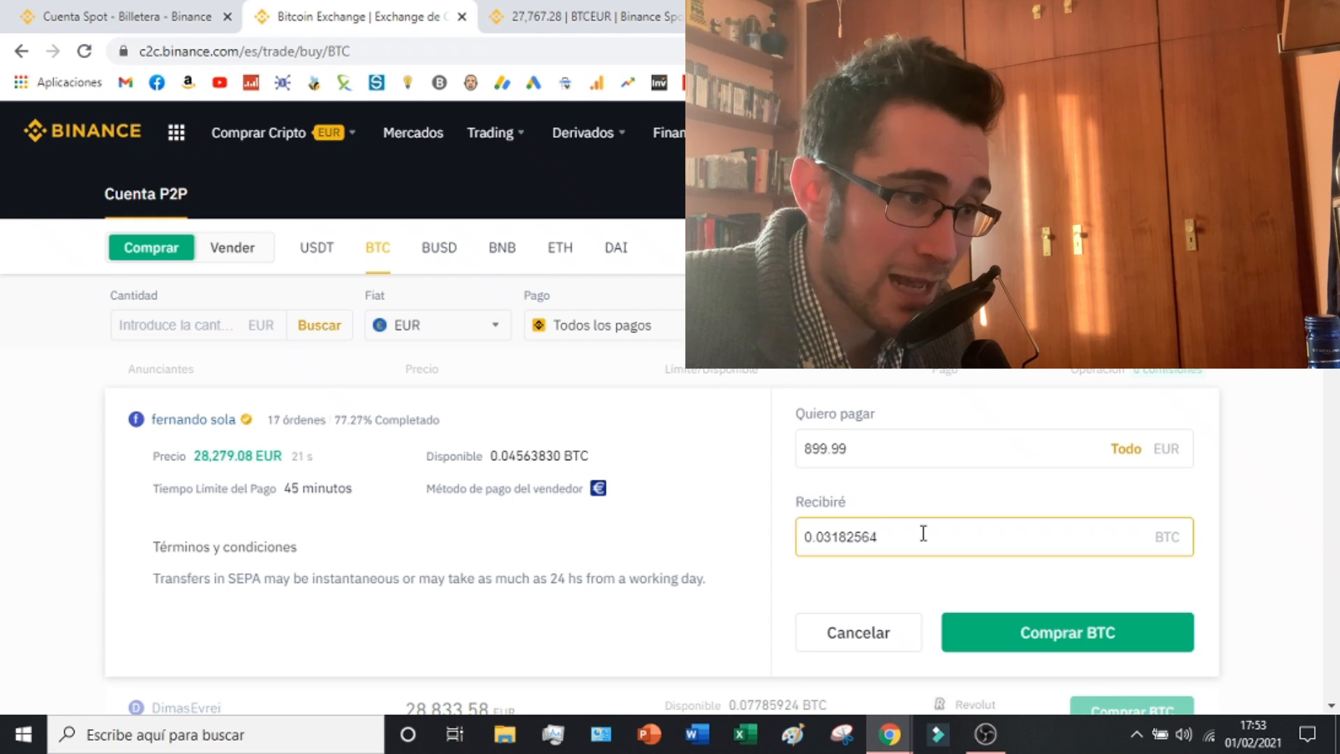